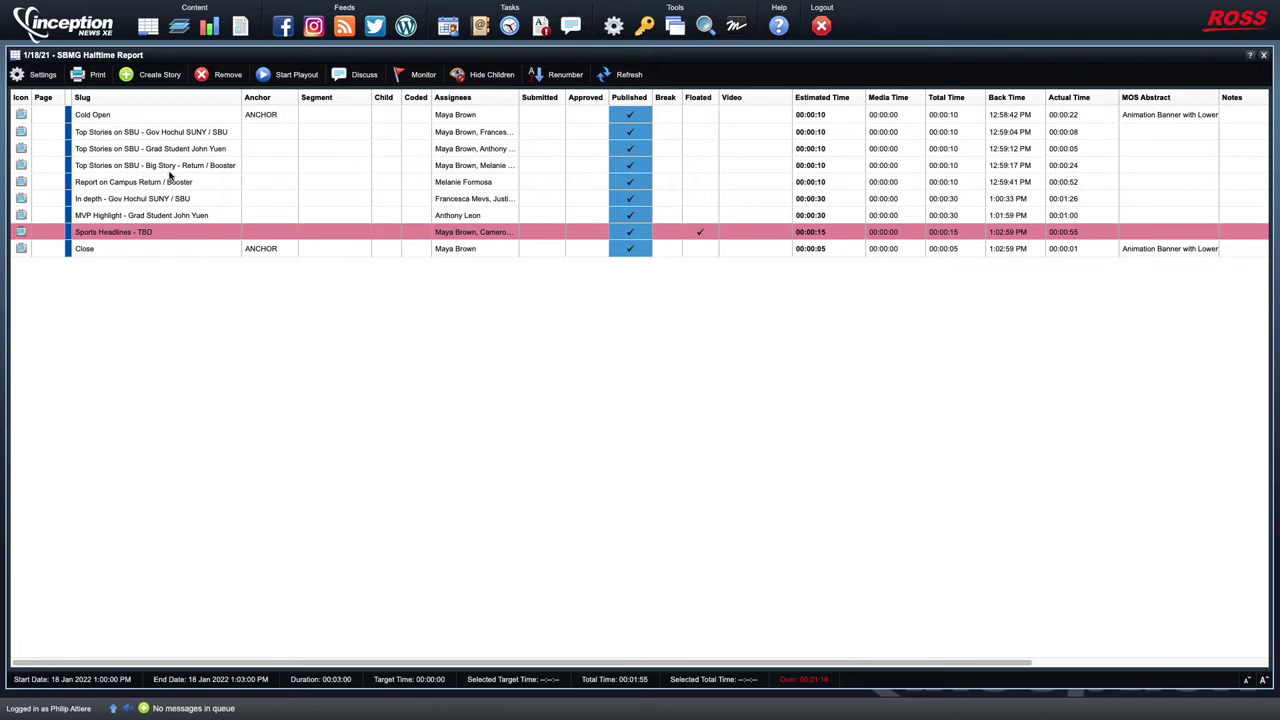
- Open the Cold Open story's script from the 1/18/21 Halftime Report running order
double_click(20, 118)
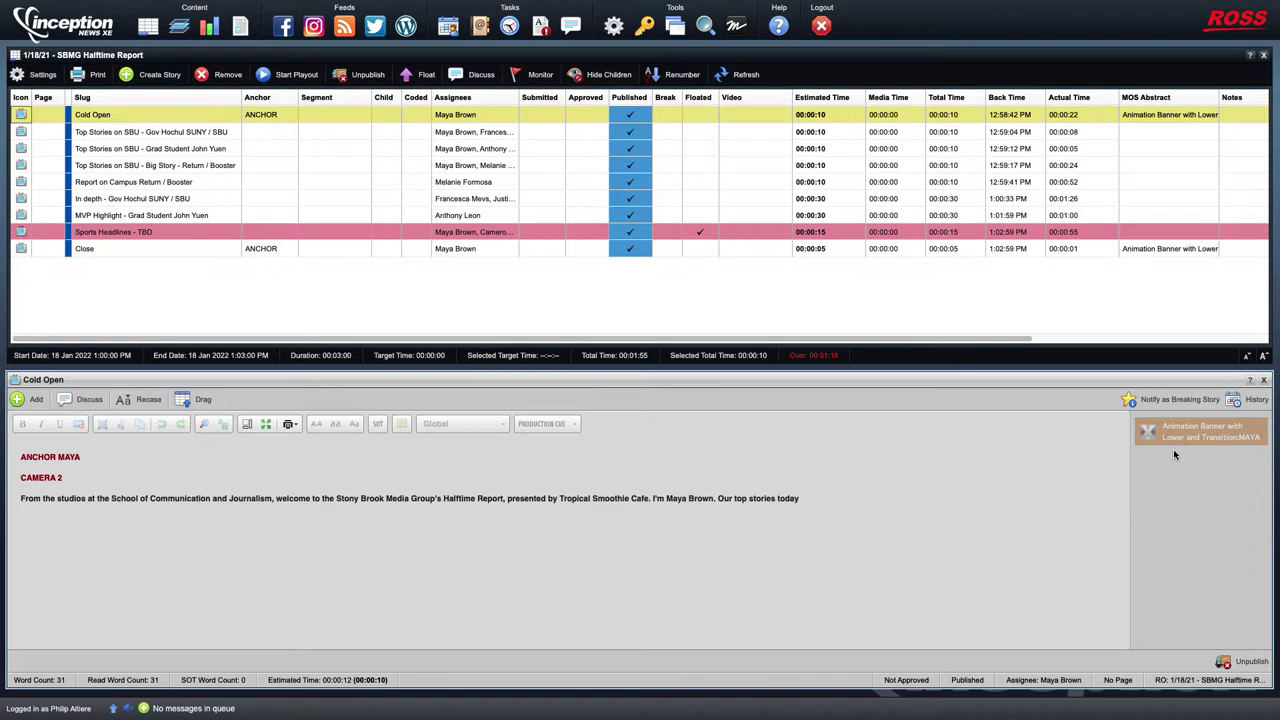
- Open the Cold Open story's Animation Banner MOS graphic item for inspection
double_click(1202, 440)
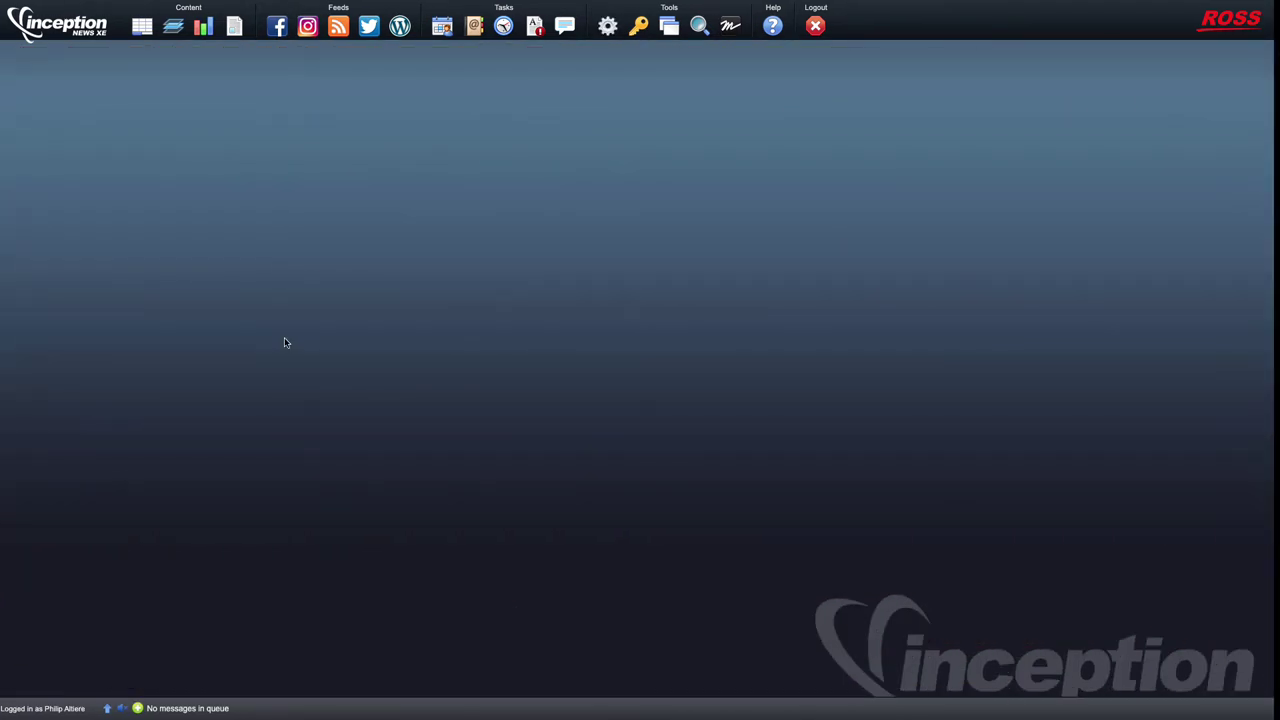
- Open the Running Order Manager and expand and select the Demo Files folder
left_click(143, 31)
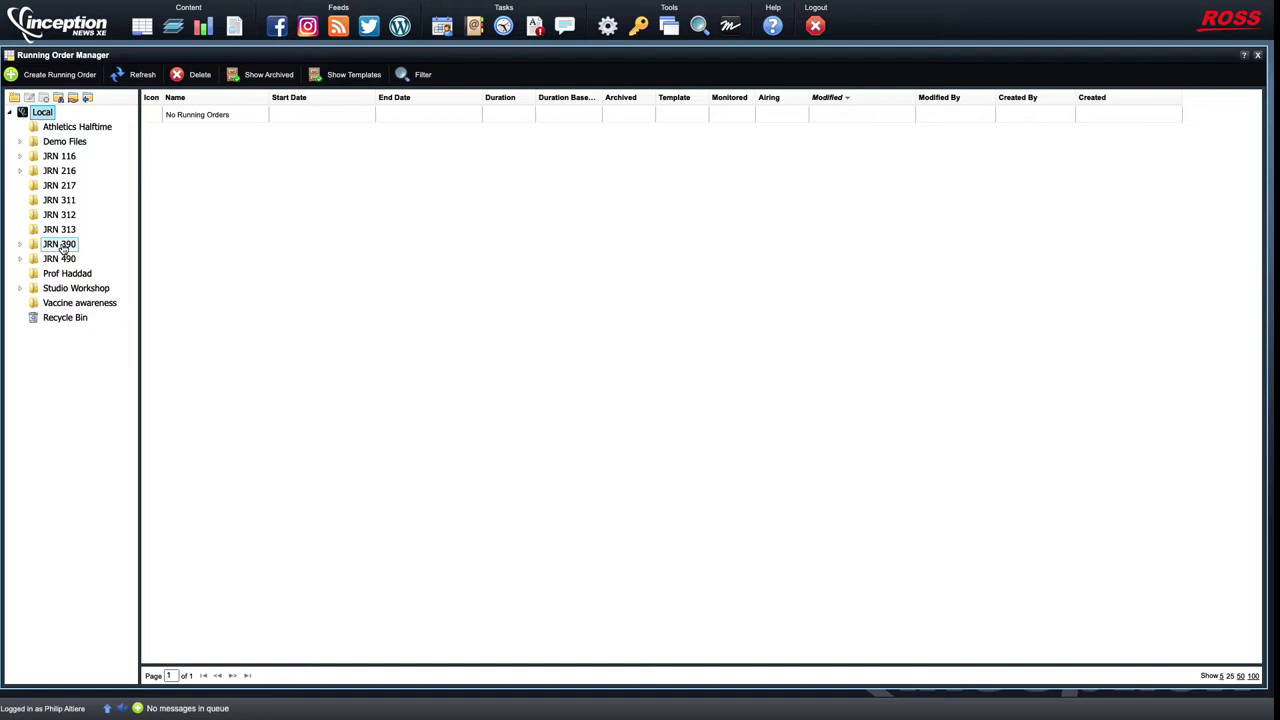
left_click(20, 142)
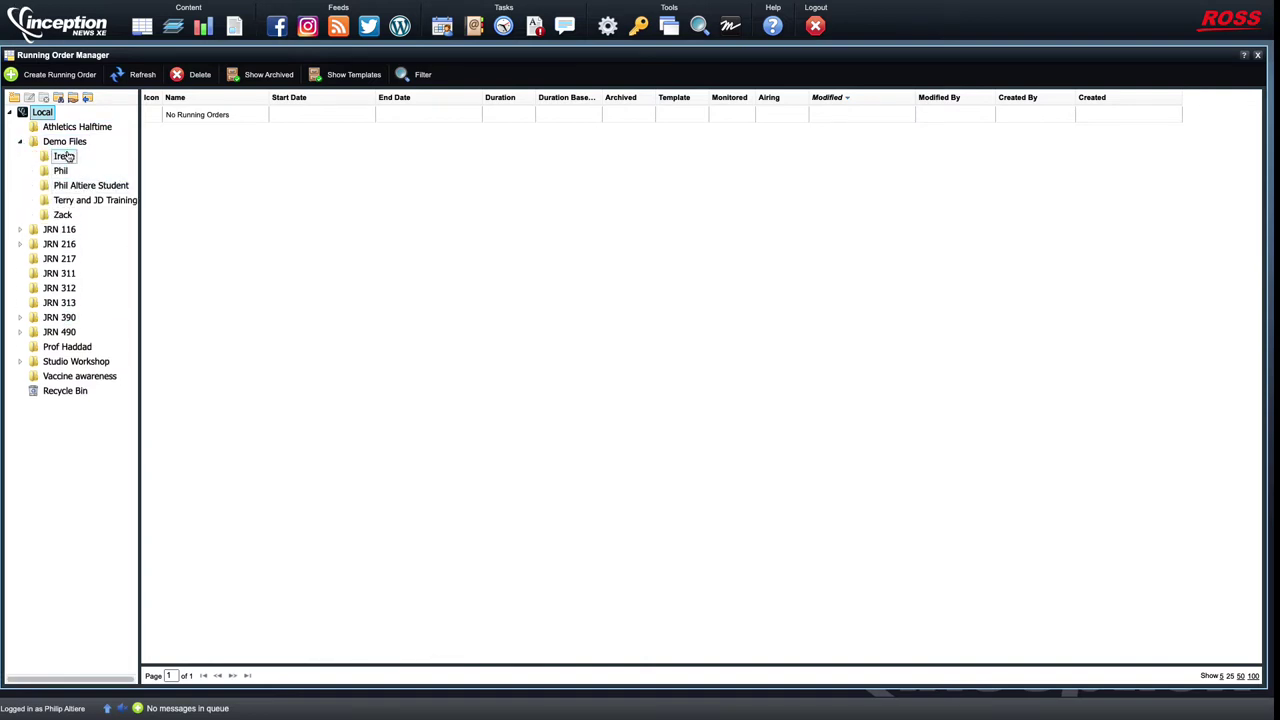
left_click(63, 142)
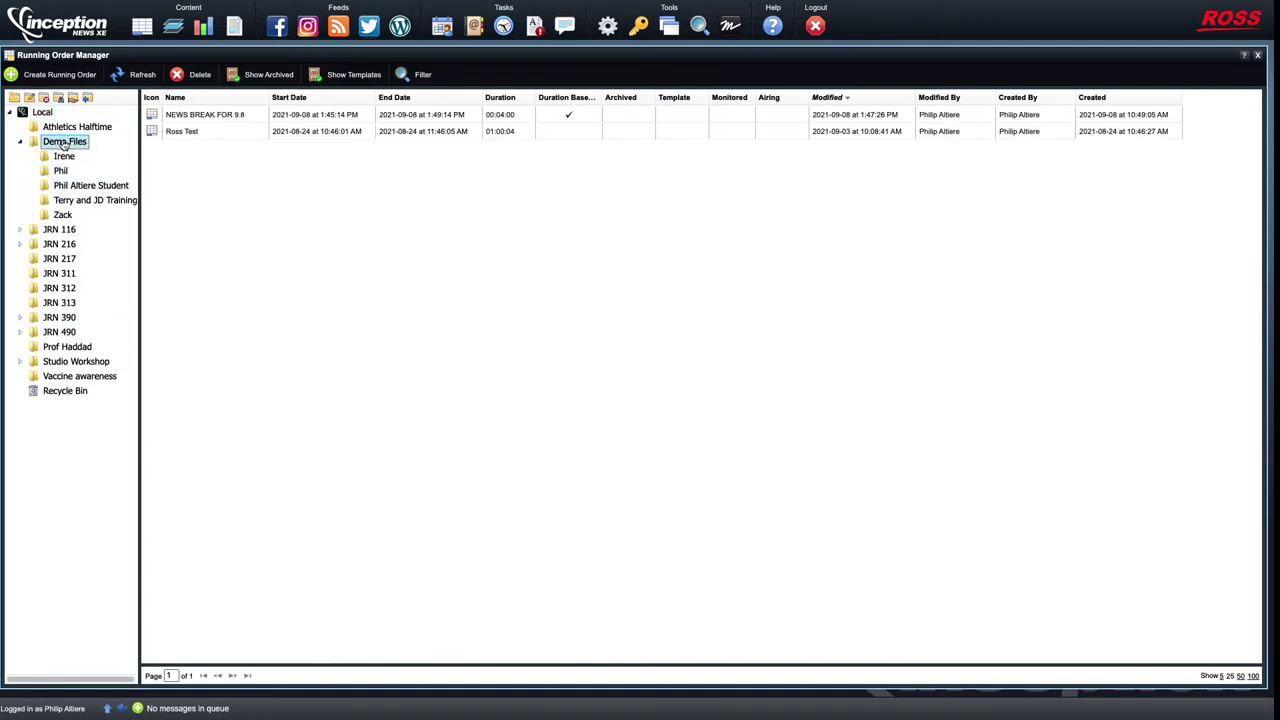
- Create folder 'Test Show Date and Year' in Demo Files and start a new running order there
left_click(14, 98)
type("Test Sh")
type("ow Date and")
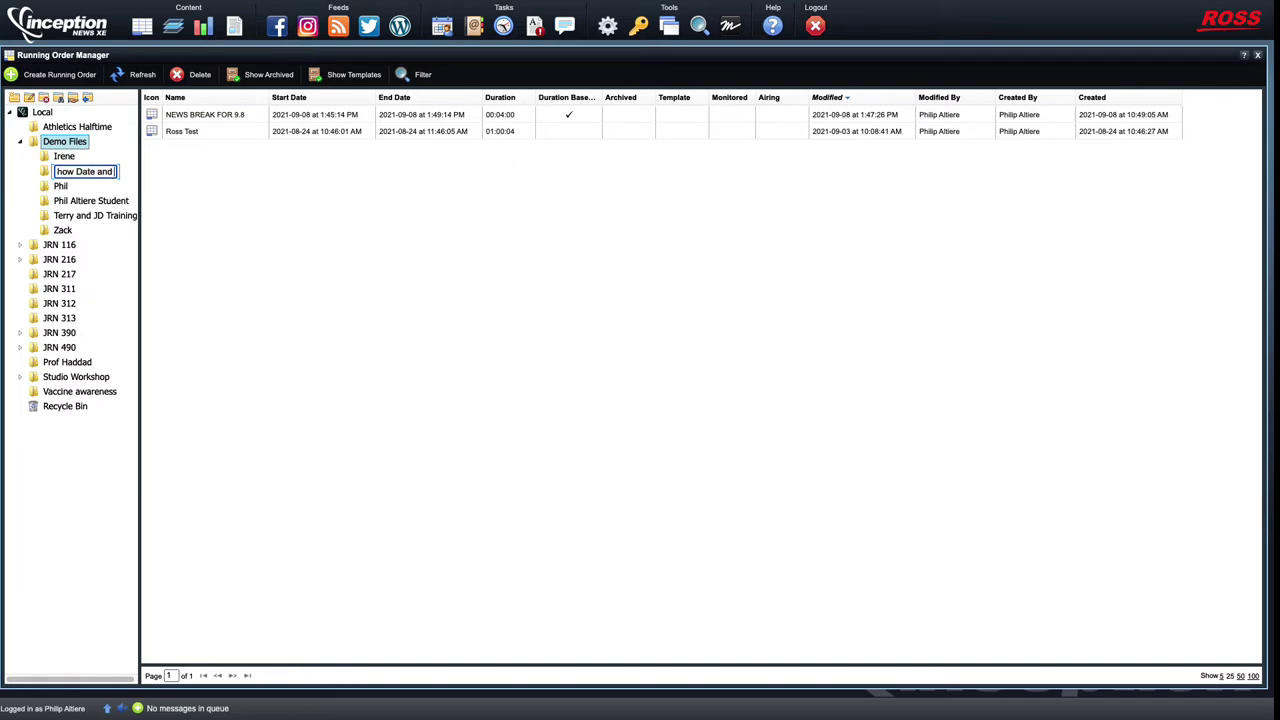
type(" Year")
key("Return")
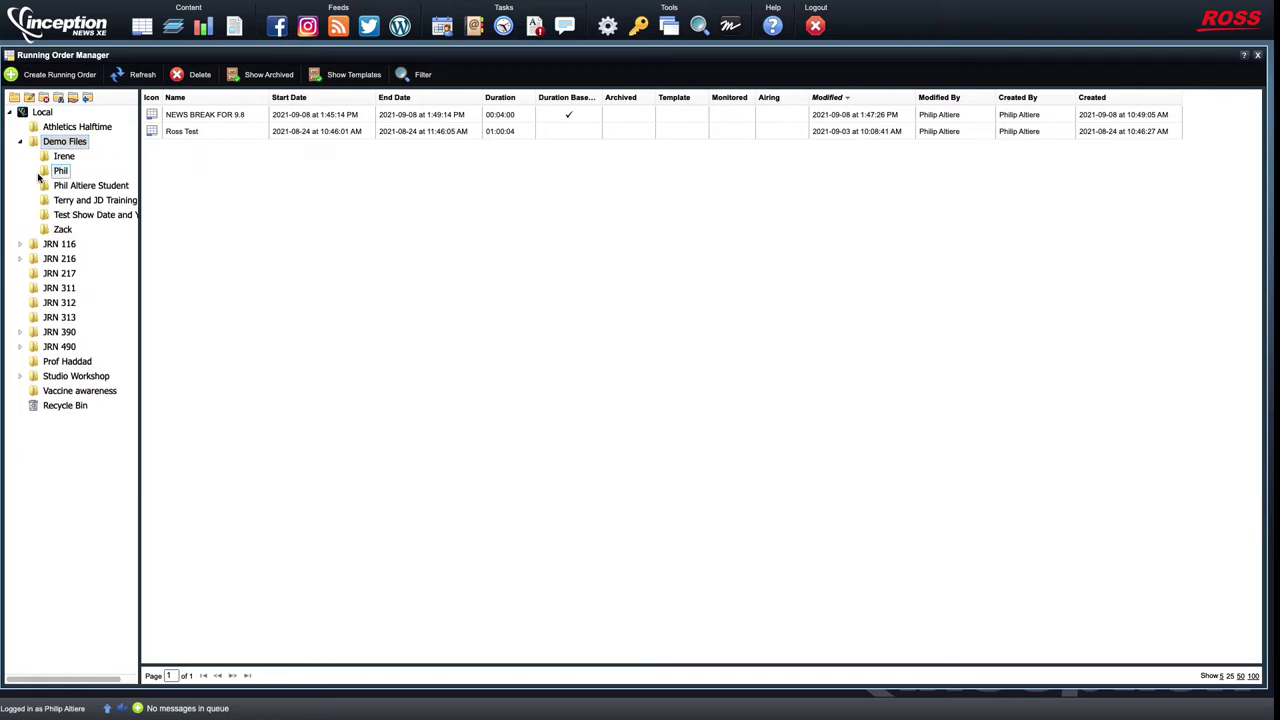
left_click(84, 218)
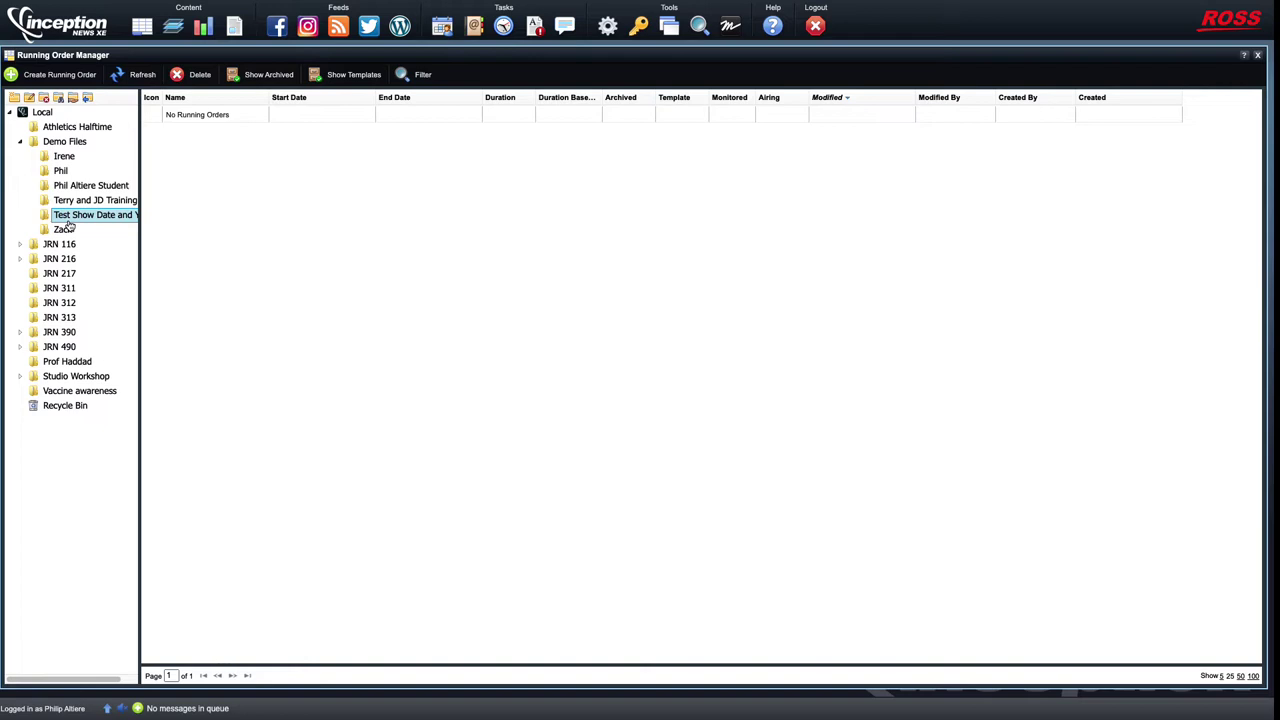
left_click(60, 78)
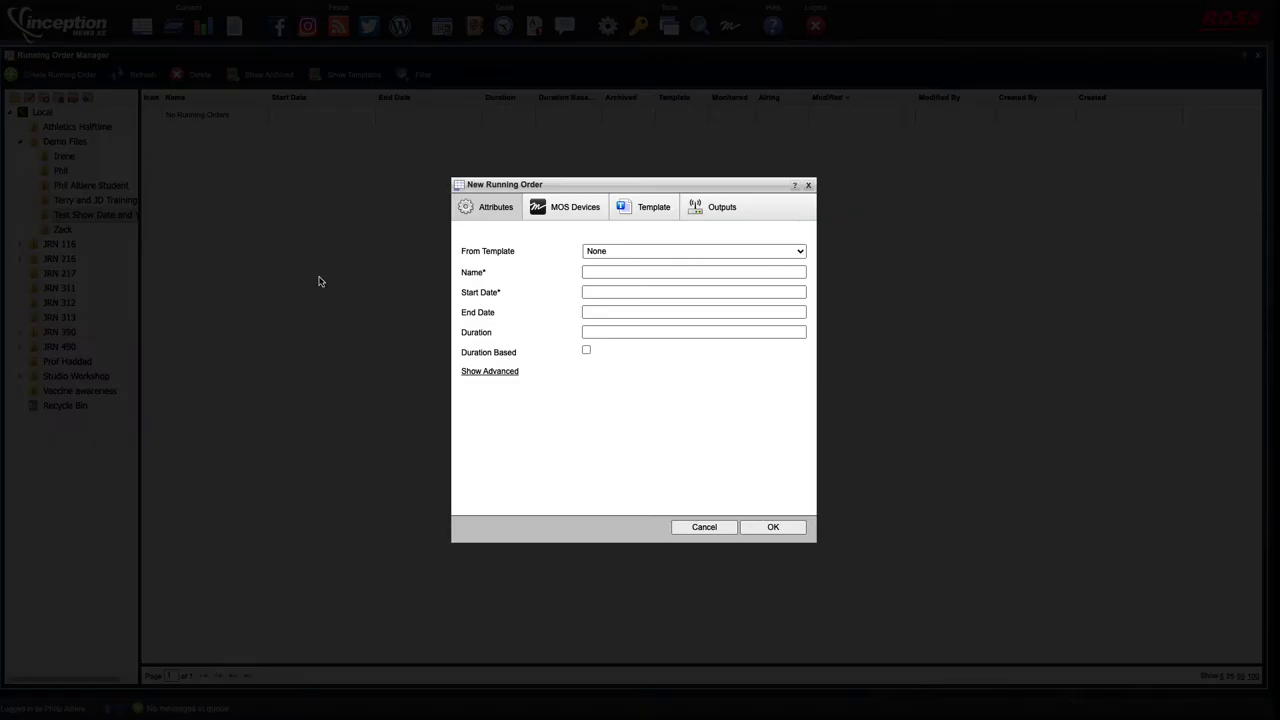
- Name the running order Test Show, starting 2022-01-31 at 5:00:00 PM, duration 4:00
left_click(600, 272)
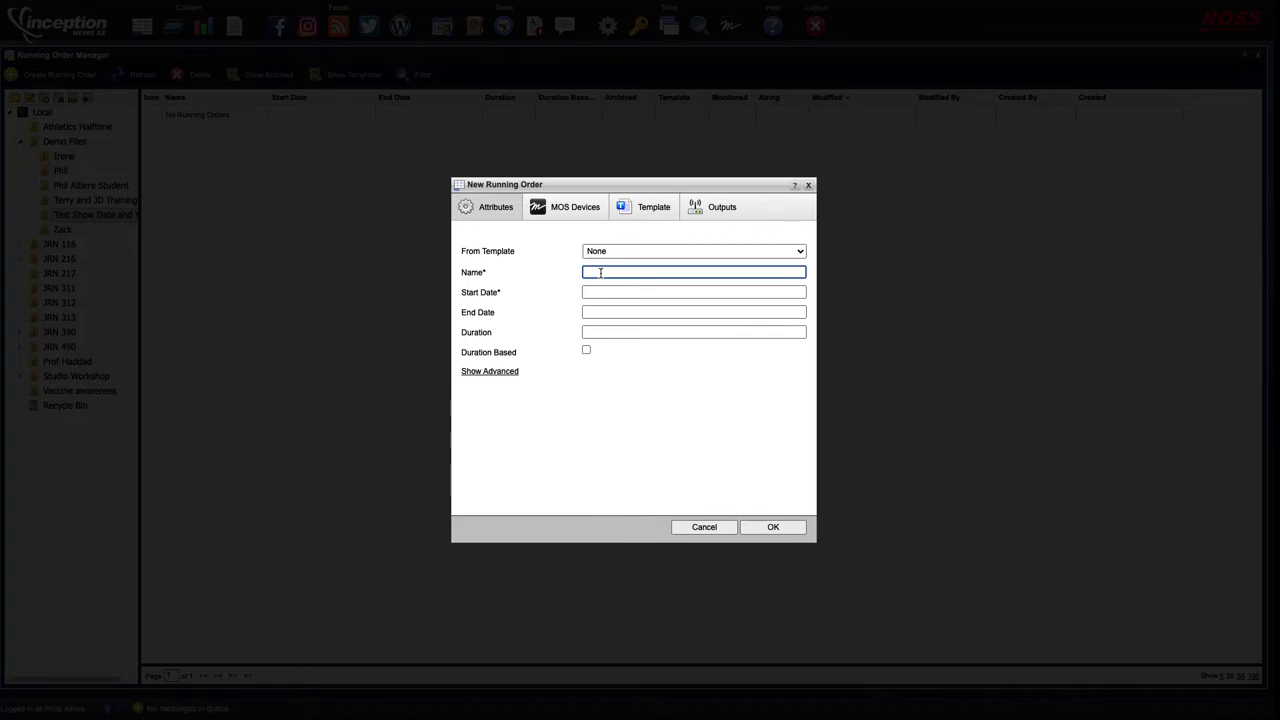
type("Test Show")
left_click(609, 291)
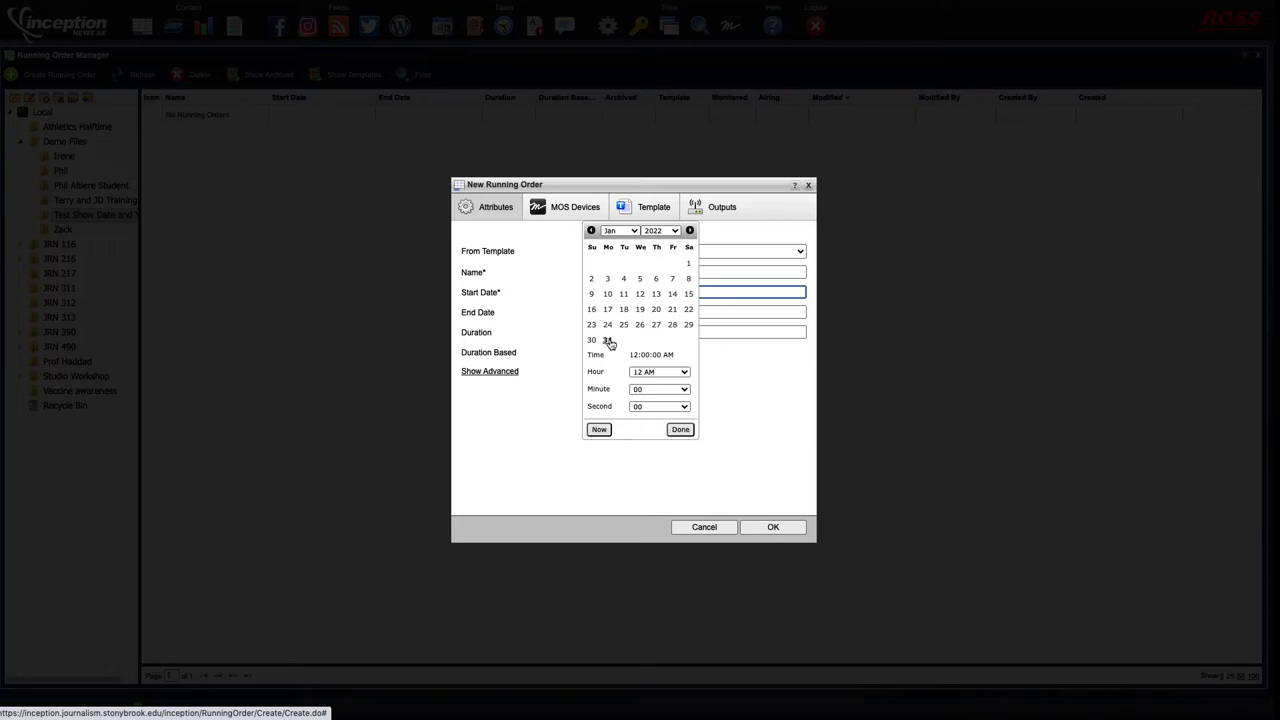
left_click(659, 372)
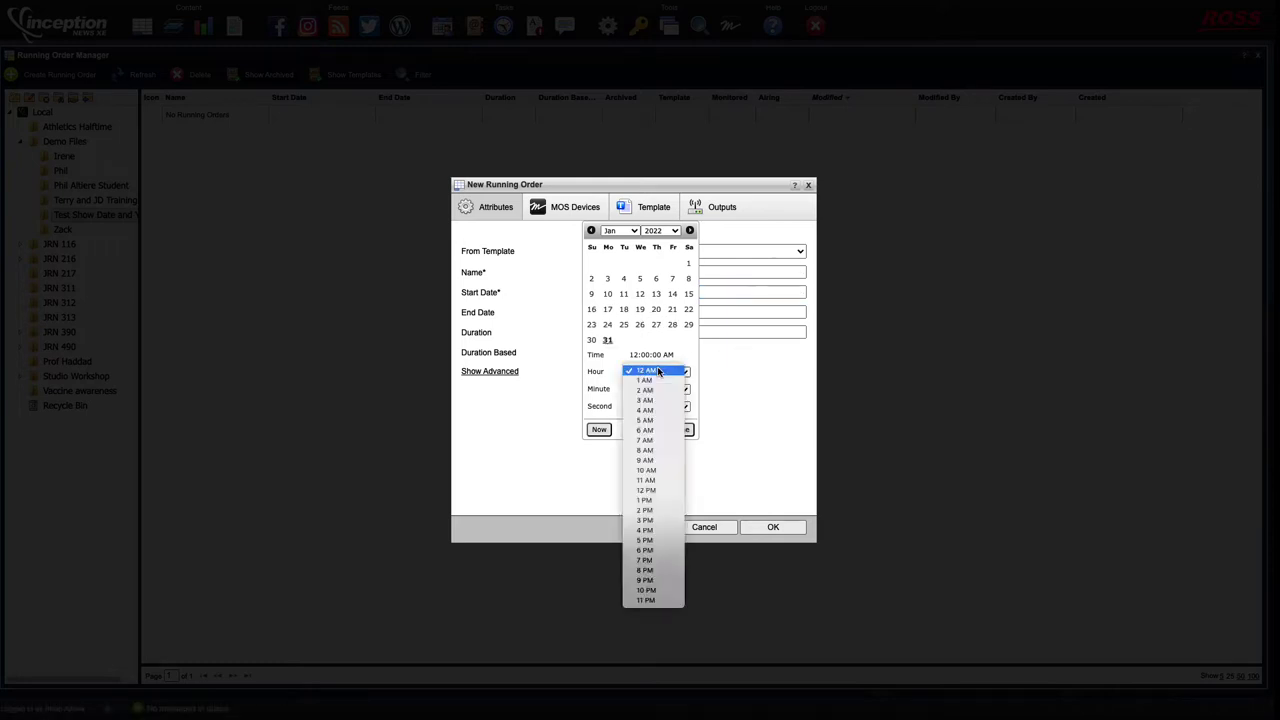
left_click(646, 540)
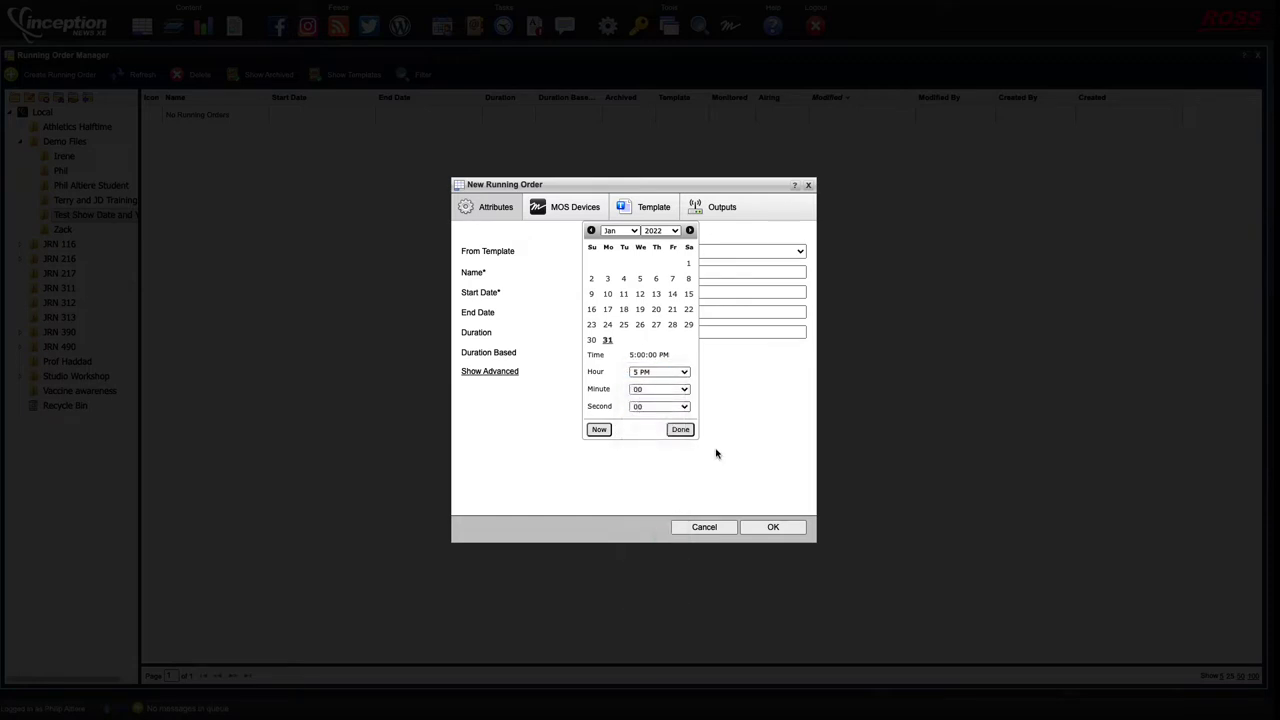
left_click(680, 430)
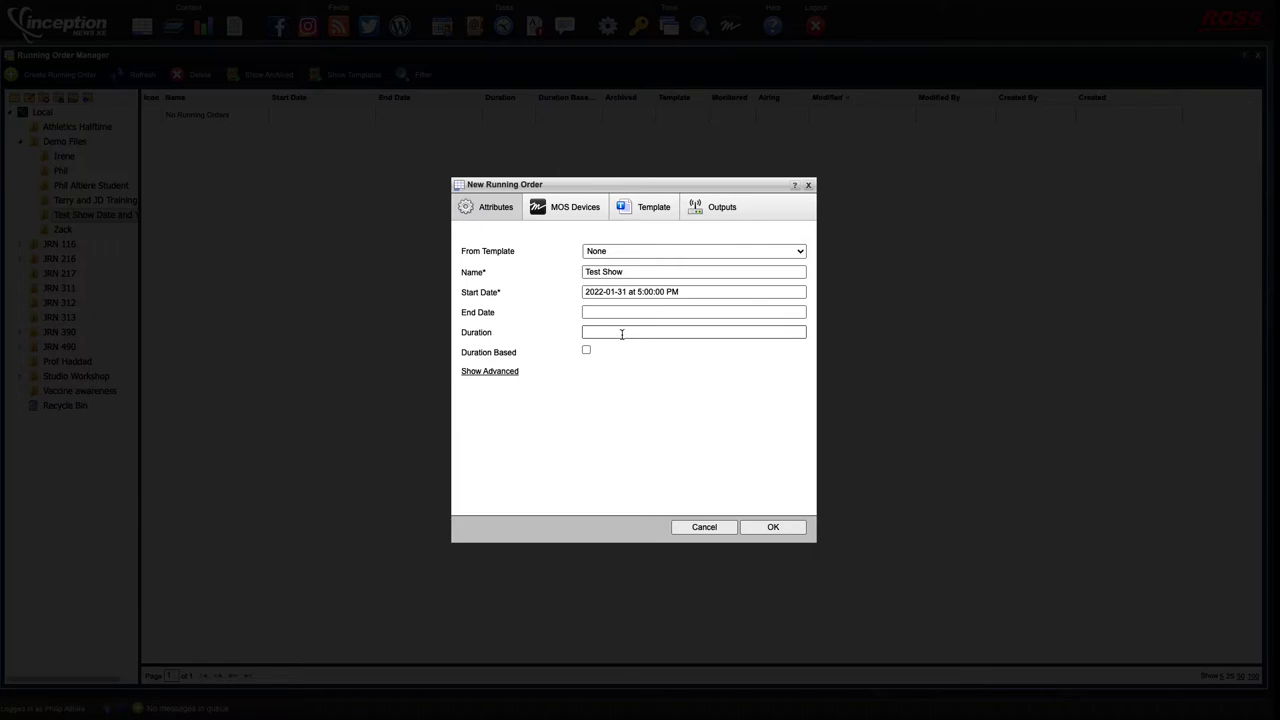
left_click(621, 335)
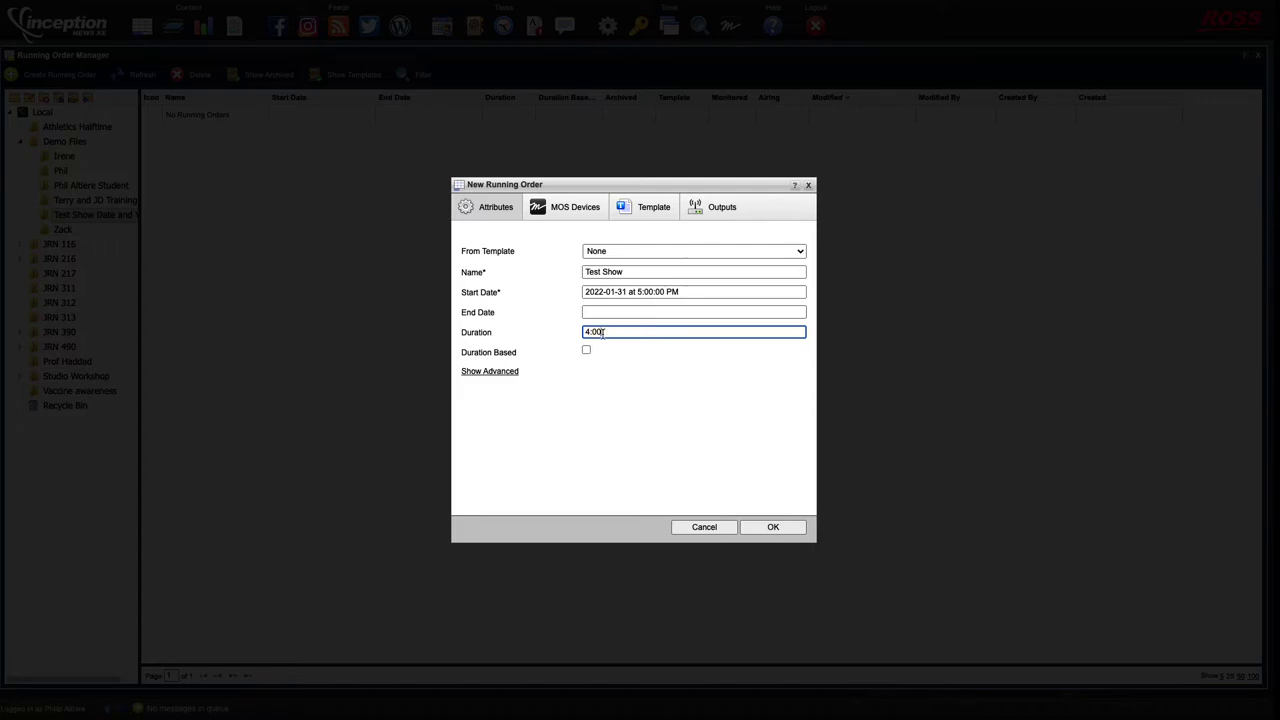
- Enable CueScript CueIT and Ross XPression MOS devices and create the Test Show running order
left_click(562, 212)
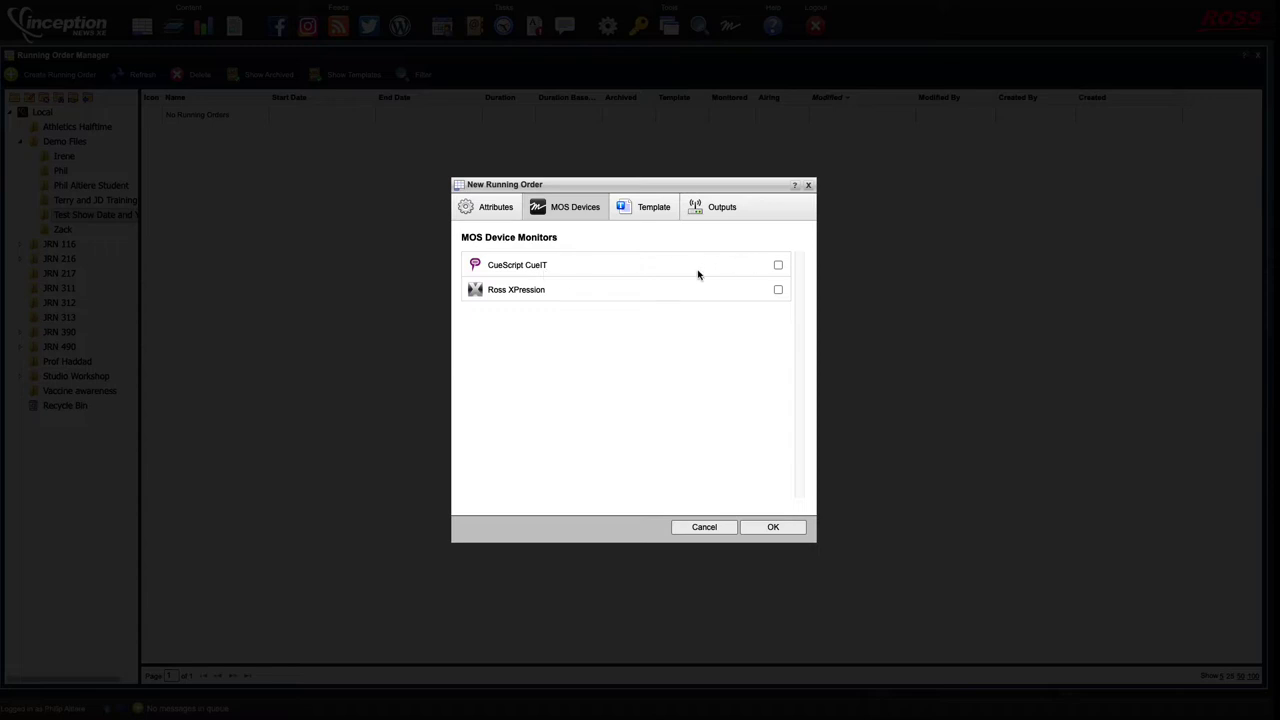
left_click(778, 265)
left_click(777, 289)
left_click(491, 209)
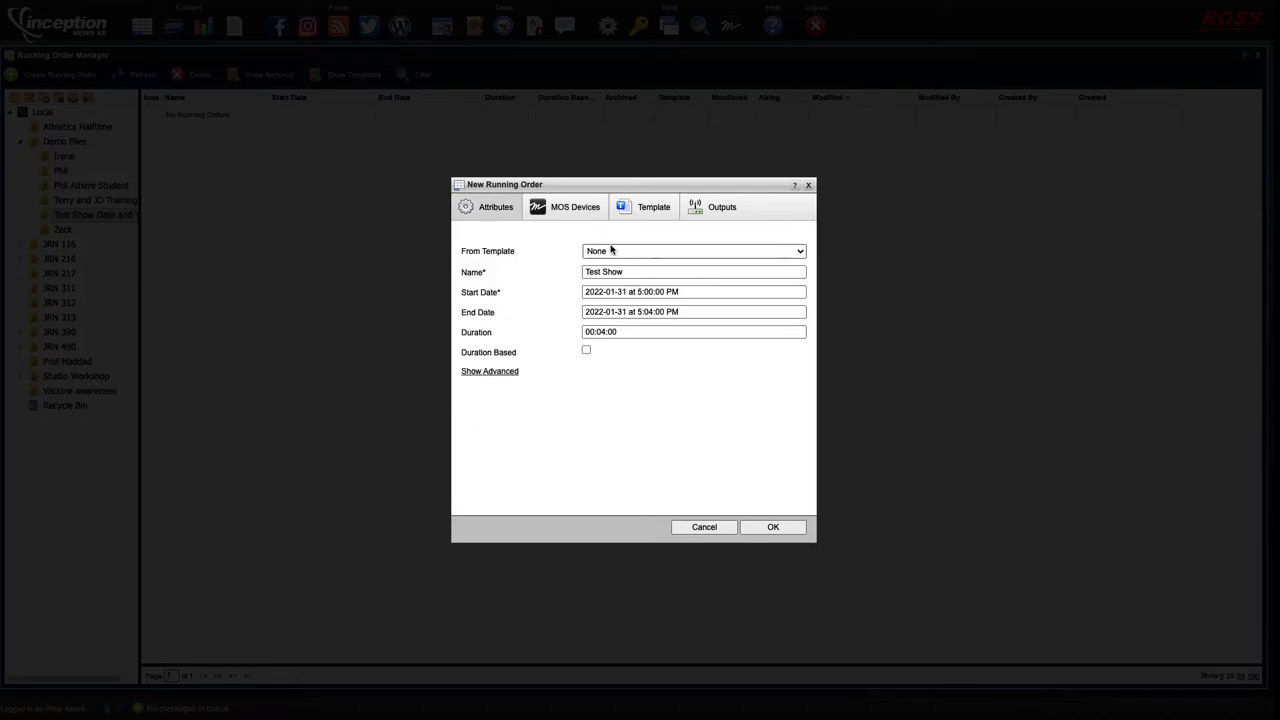
left_click(774, 527)
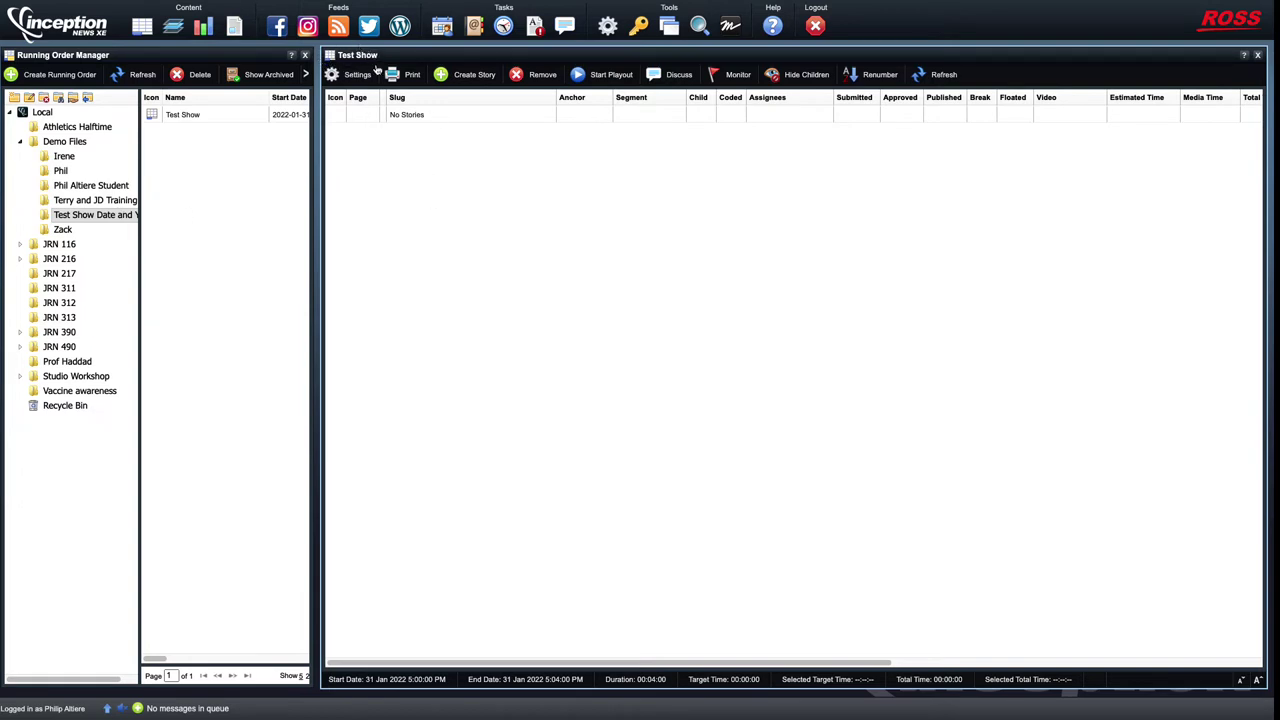
- Add a broadcast story slugged Cold Open to the rundown
left_click(458, 75)
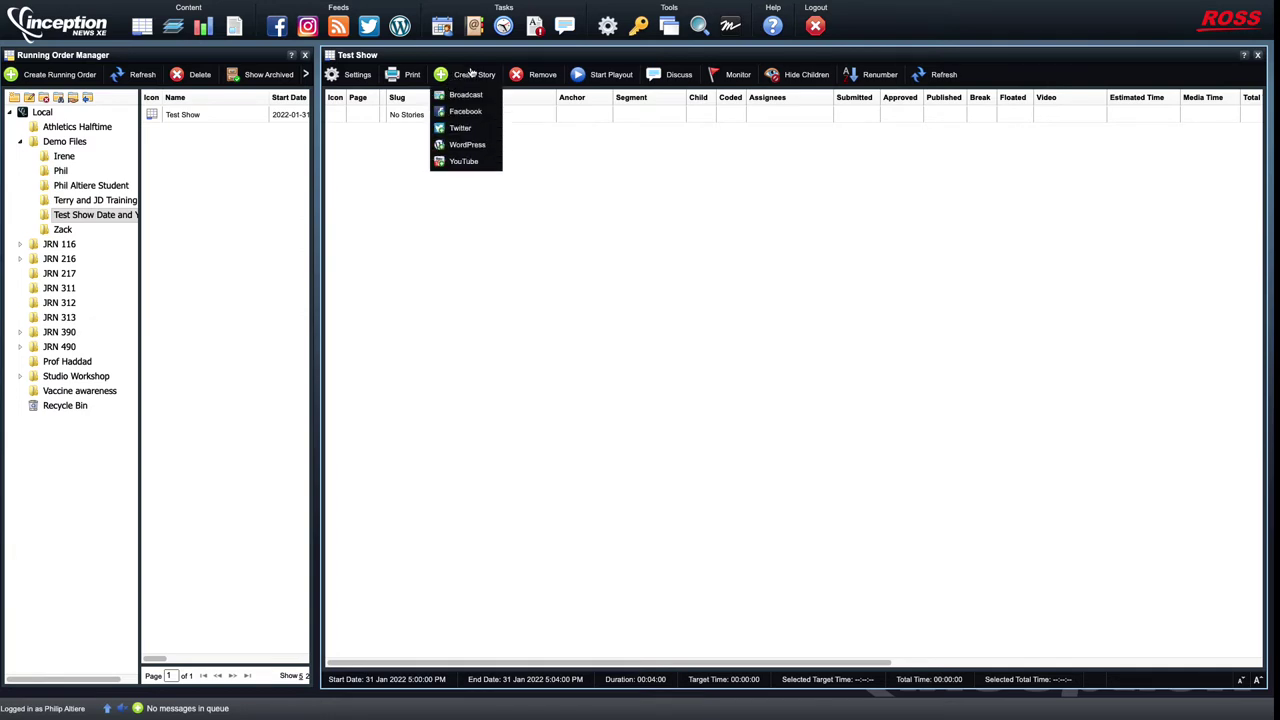
left_click(463, 94)
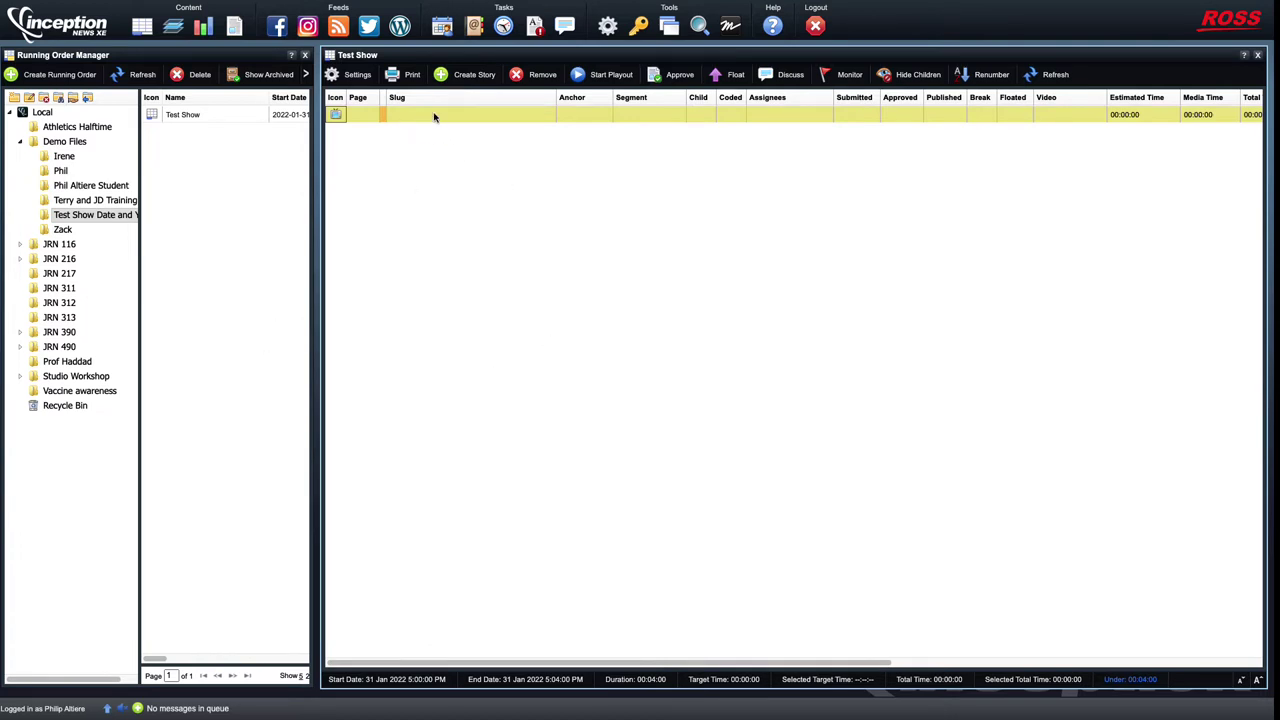
left_click(420, 117)
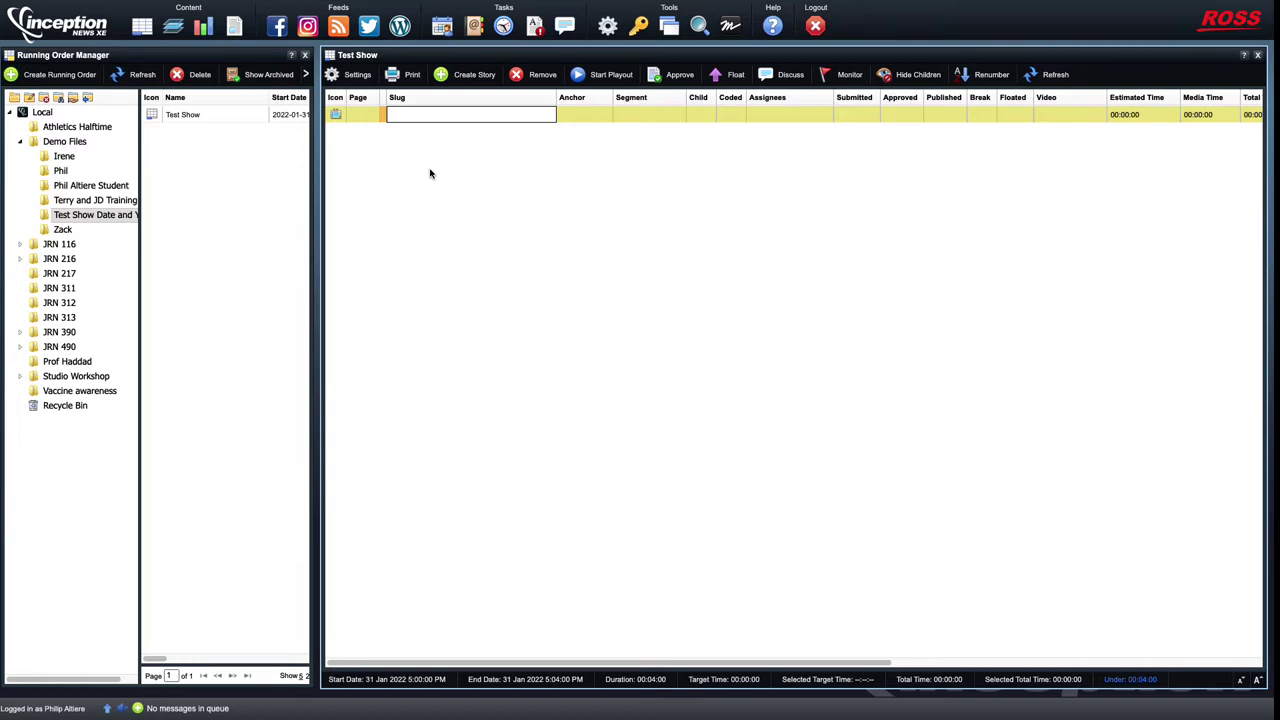
type("cold Open")
key("Return")
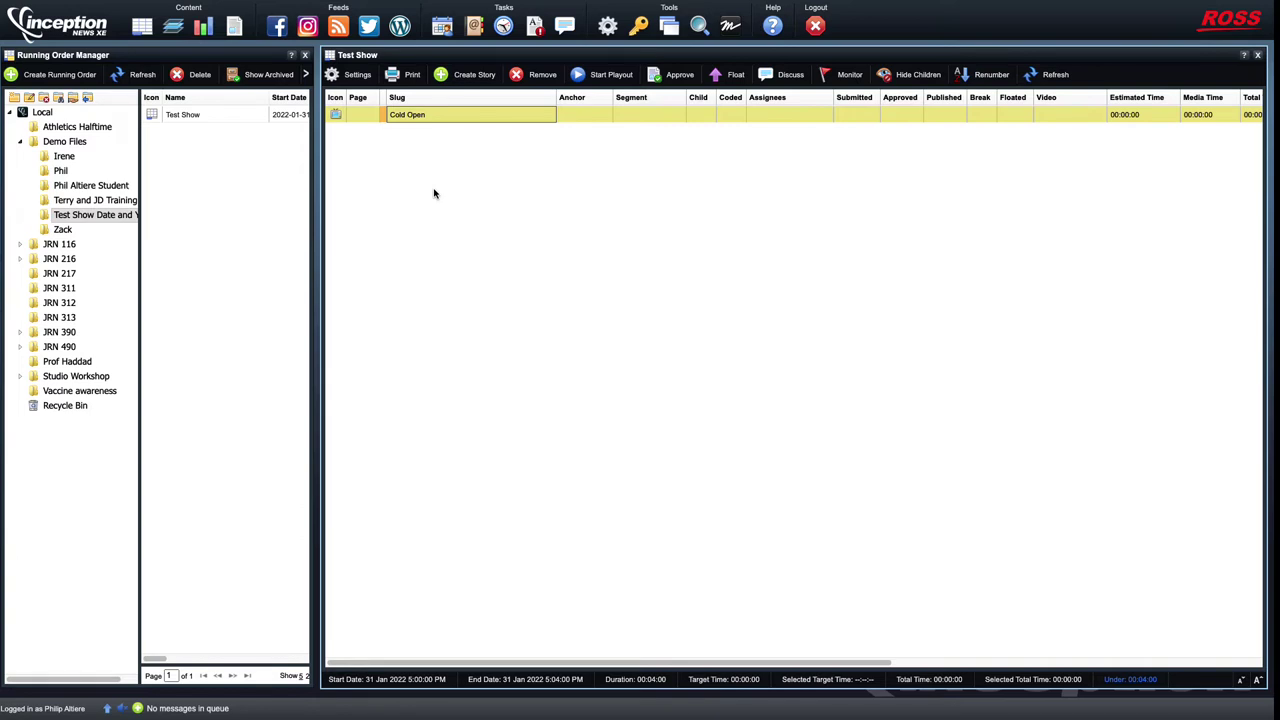
- Add two more broadcast stories, slugged Story 1 and Story 2
left_click(456, 79)
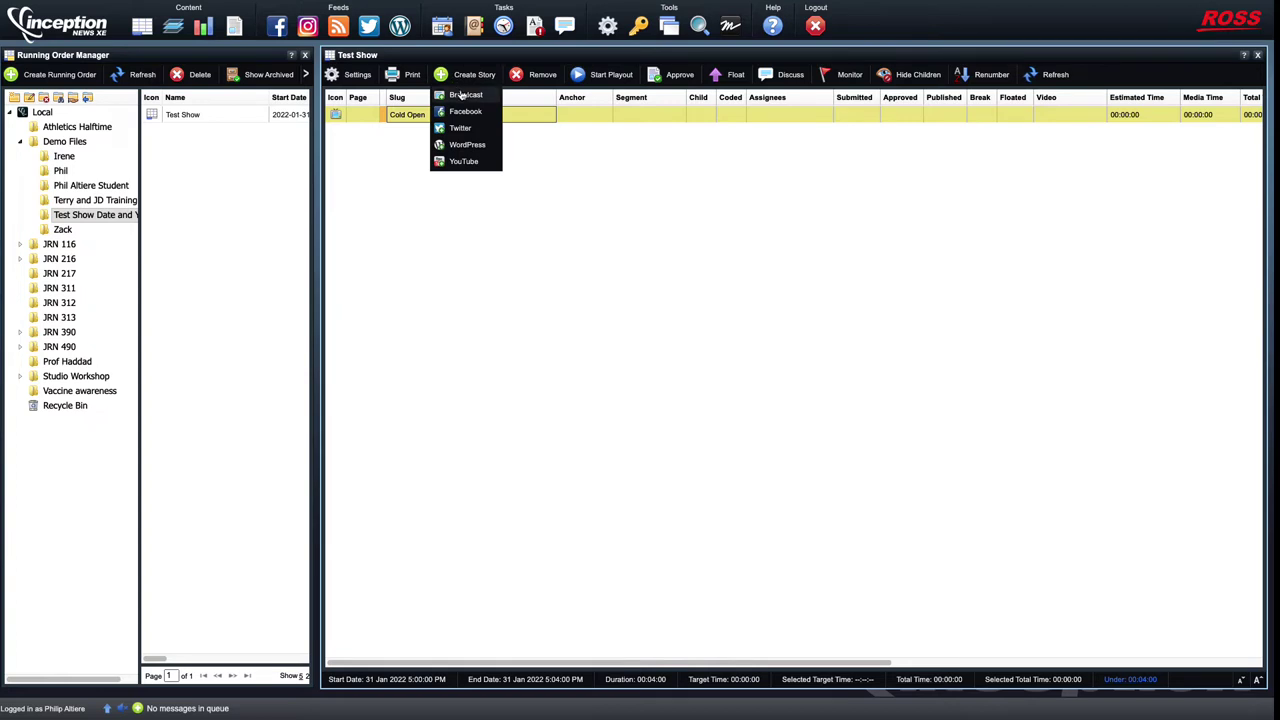
left_click(463, 95)
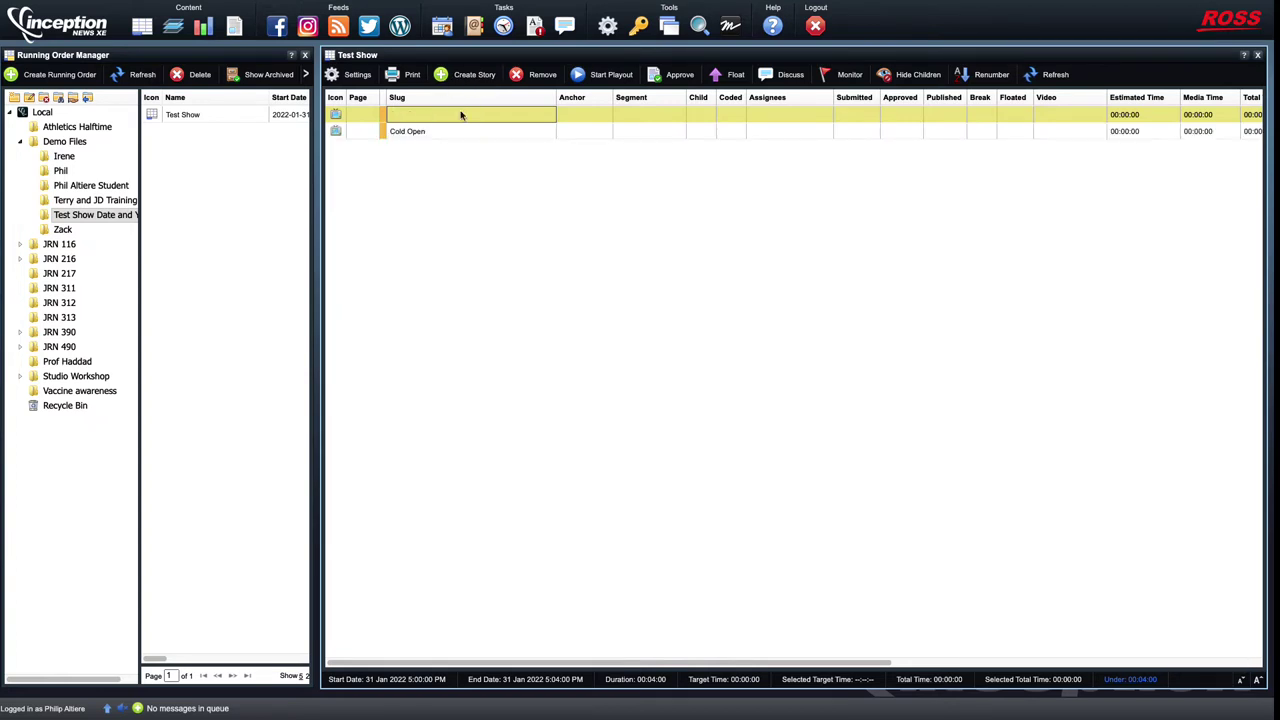
left_click(428, 114)
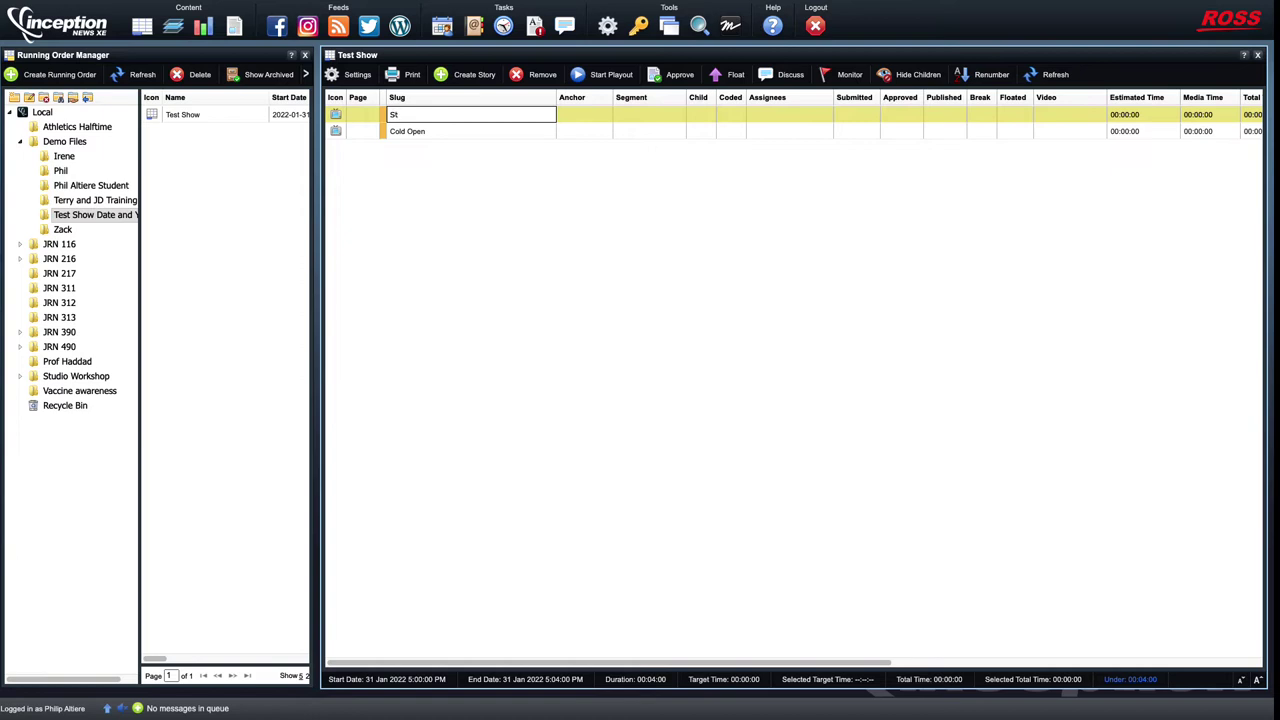
key("Return")
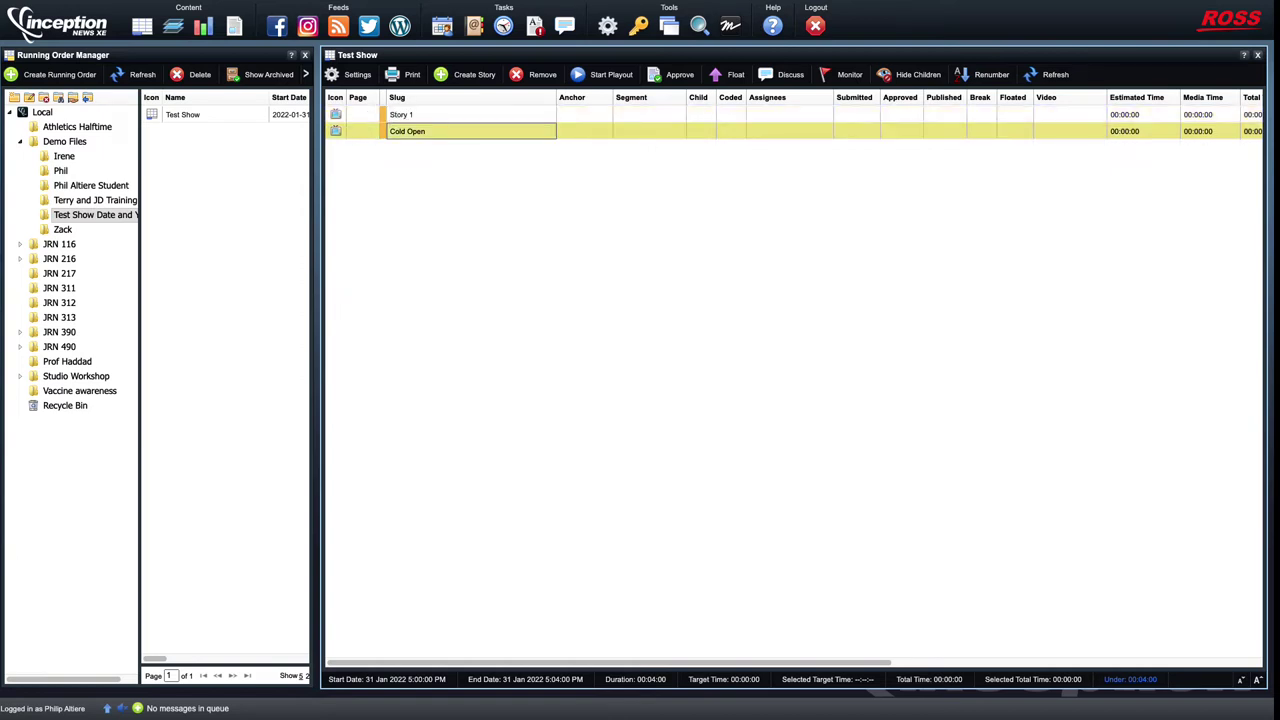
left_click(474, 78)
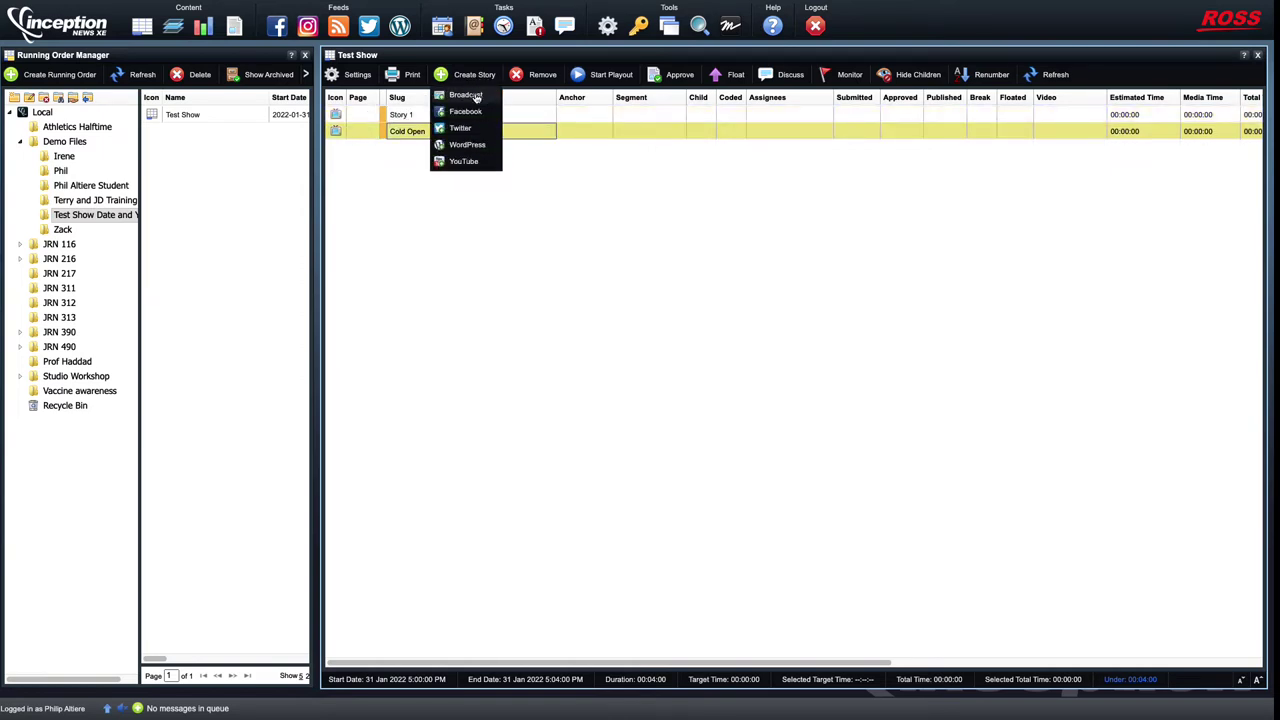
left_click(476, 97)
type("Story 2")
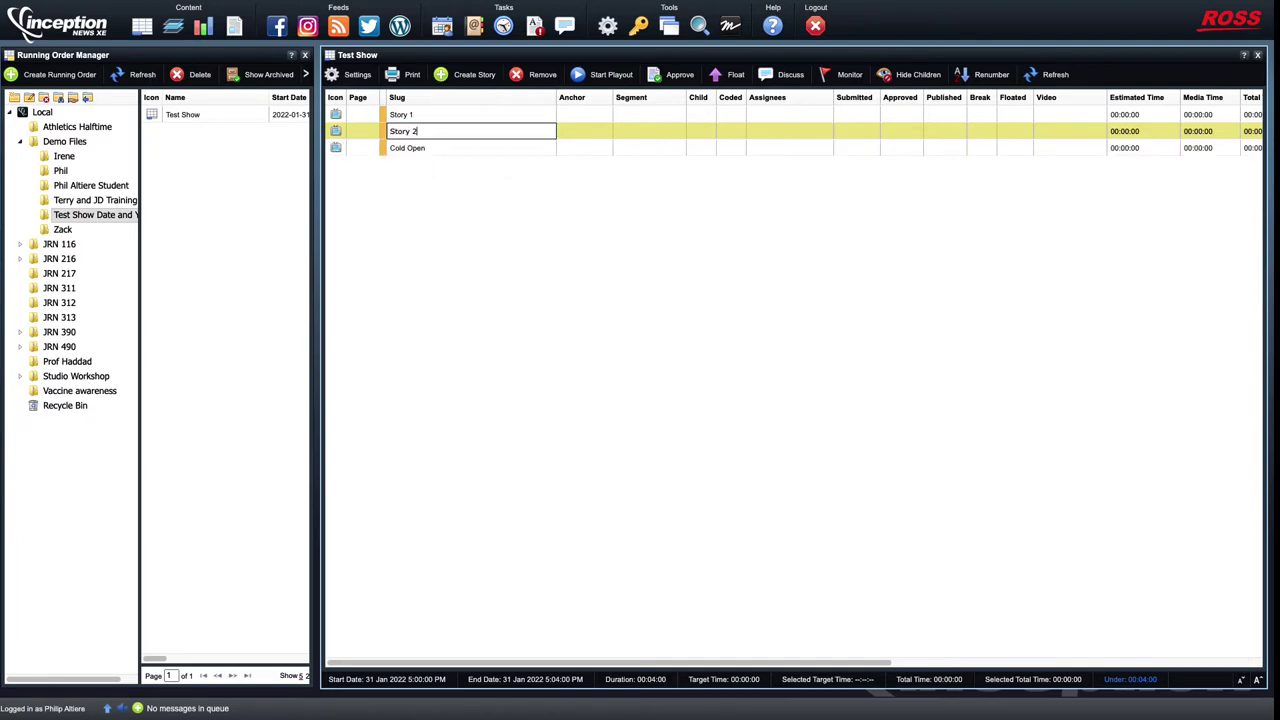
key("Return")
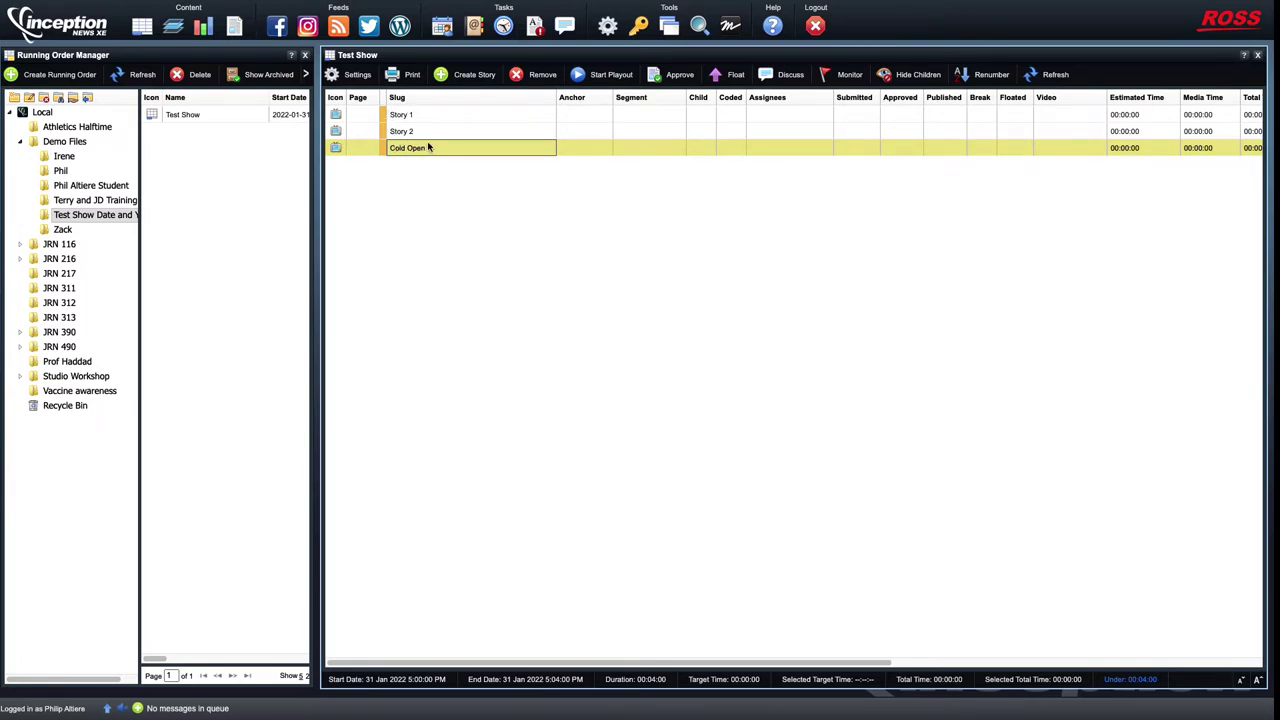
- Move the Cold Open row above Story 1 to the top of the rundown
left_click_drag(428, 146, 433, 114)
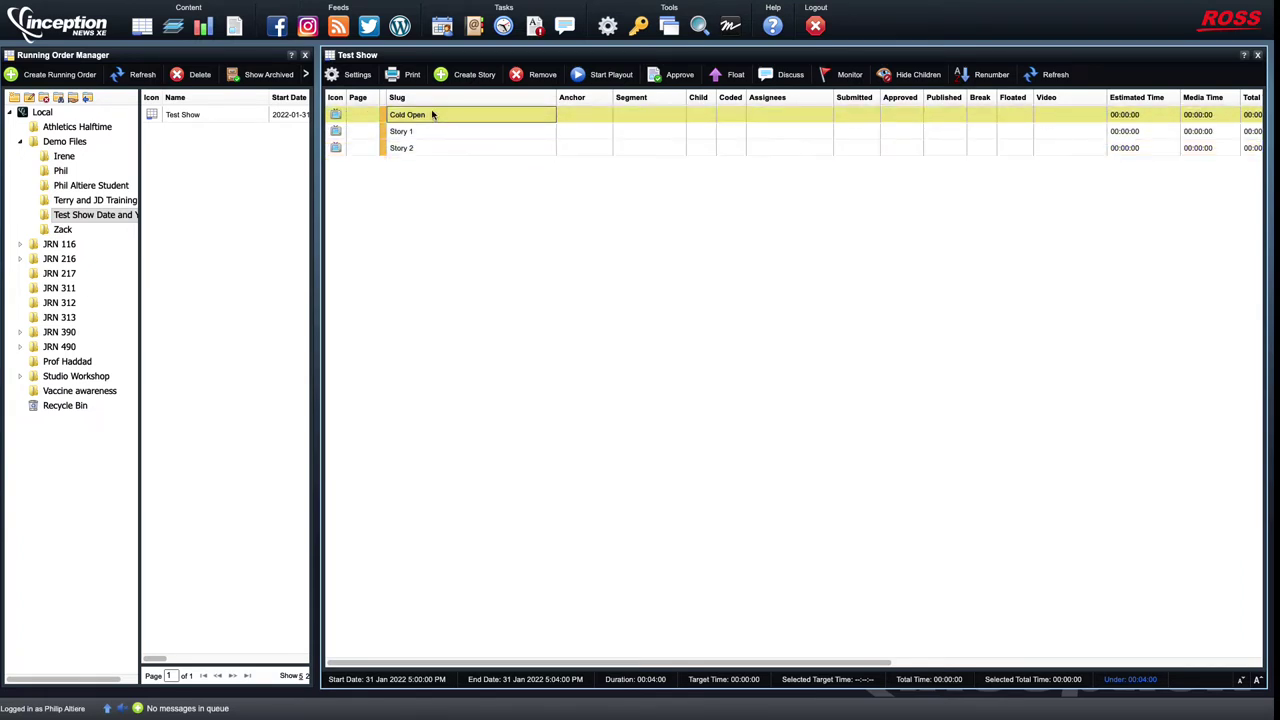
- Open Cold Open in a widened editor docked beside the rundown, closing the Running Order Manager
double_click(337, 118)
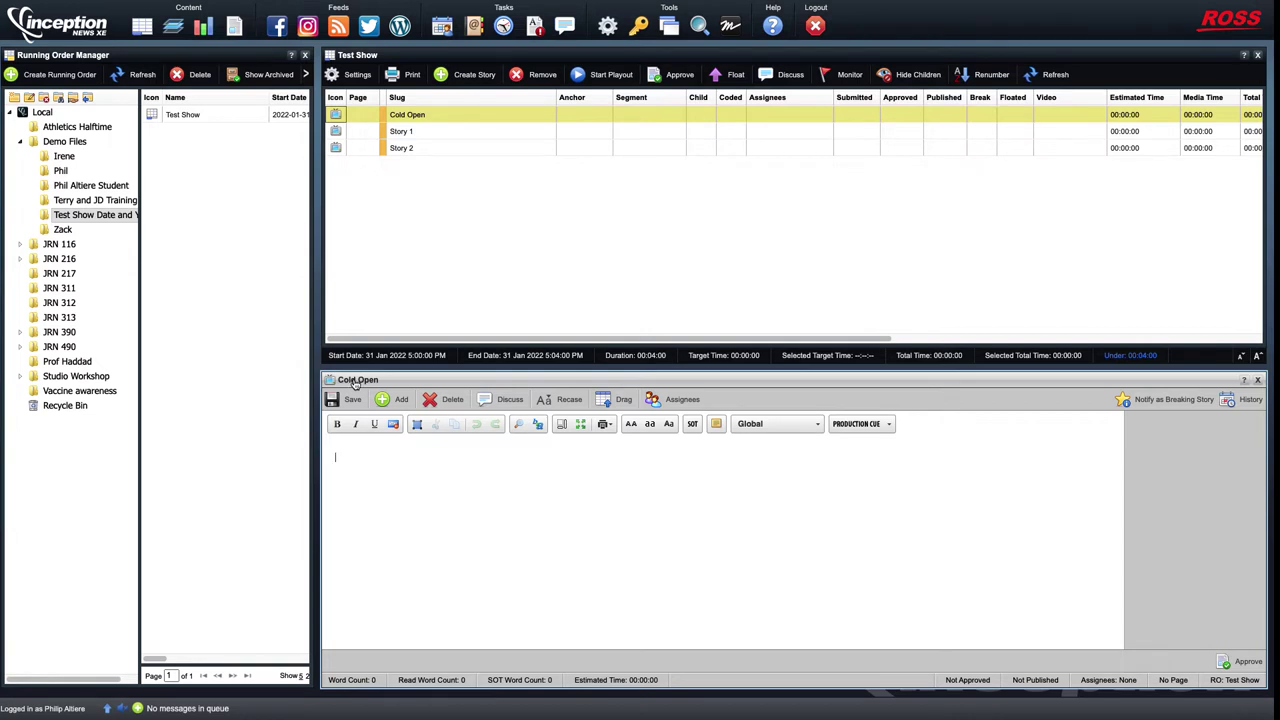
left_click_drag(355, 383, 778, 360)
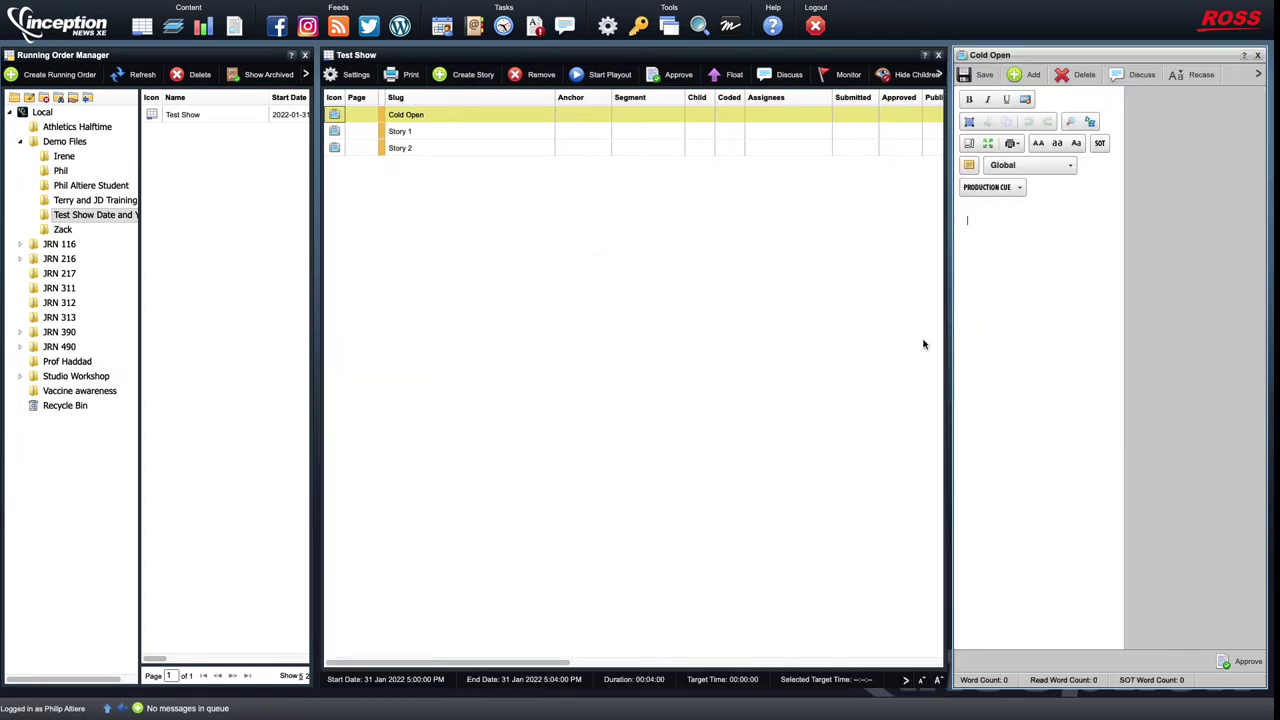
left_click_drag(951, 345, 689, 351)
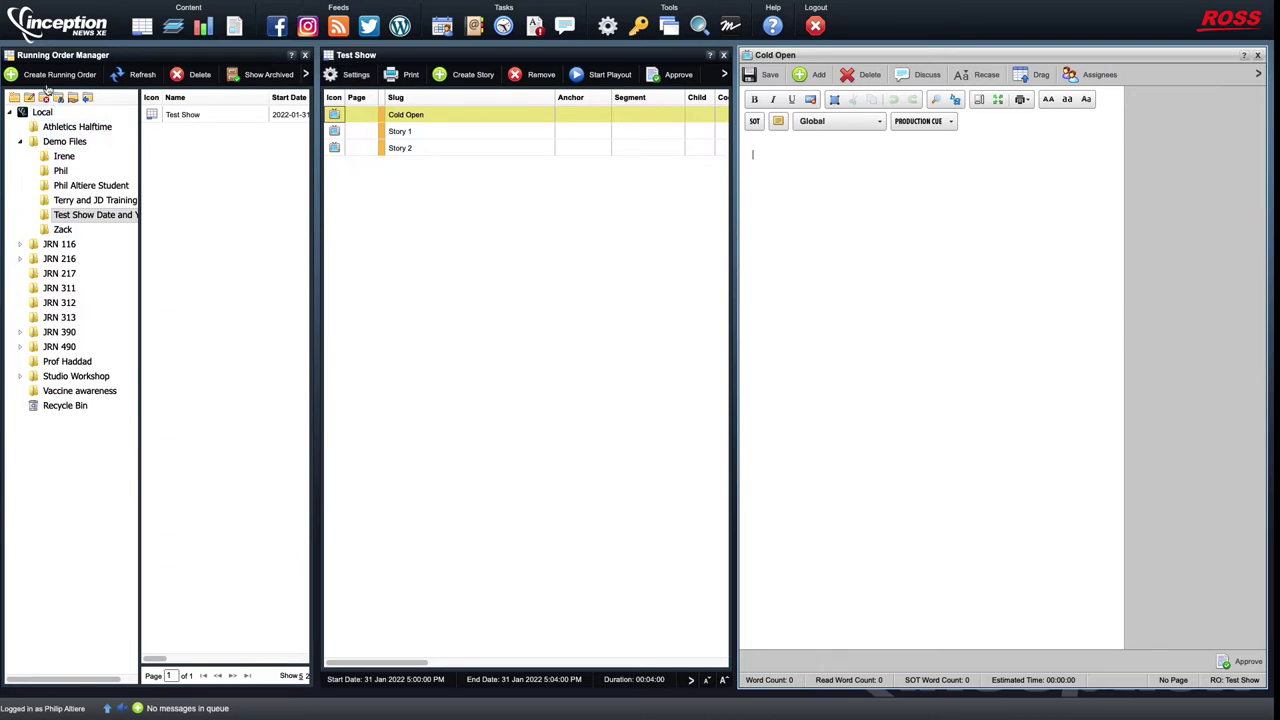
left_click(305, 55)
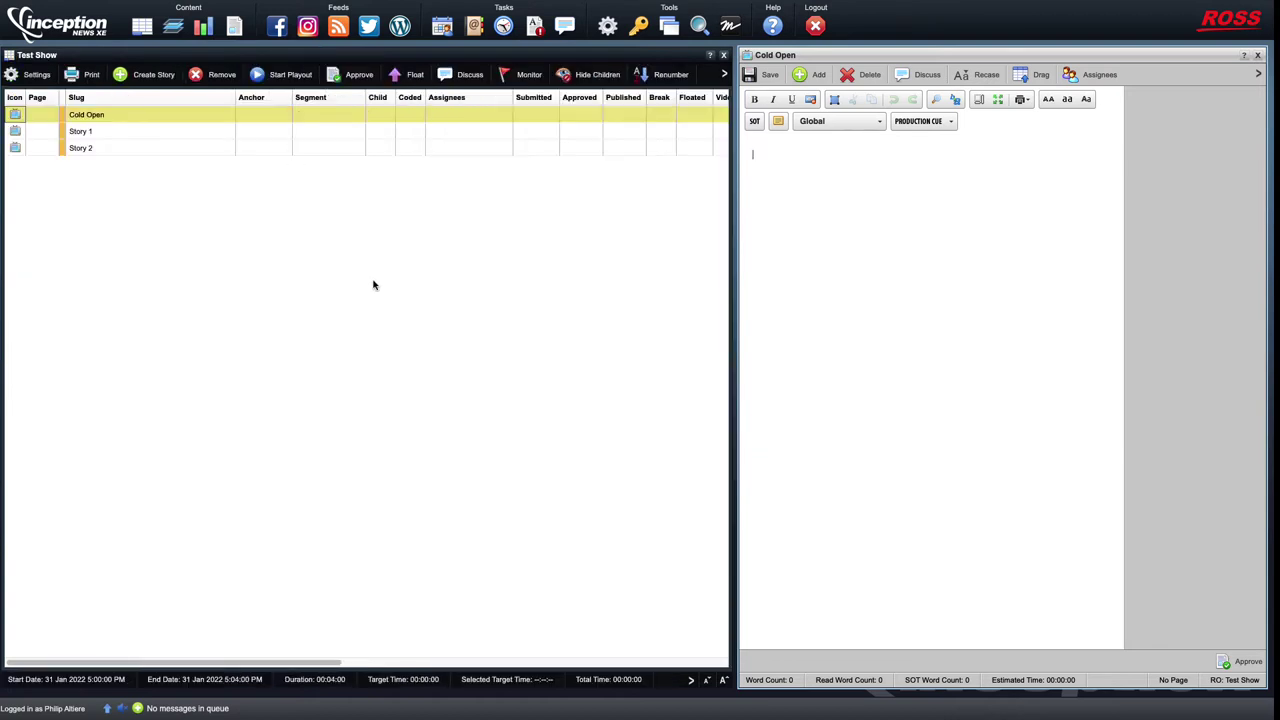
left_click_drag(740, 265, 594, 251)
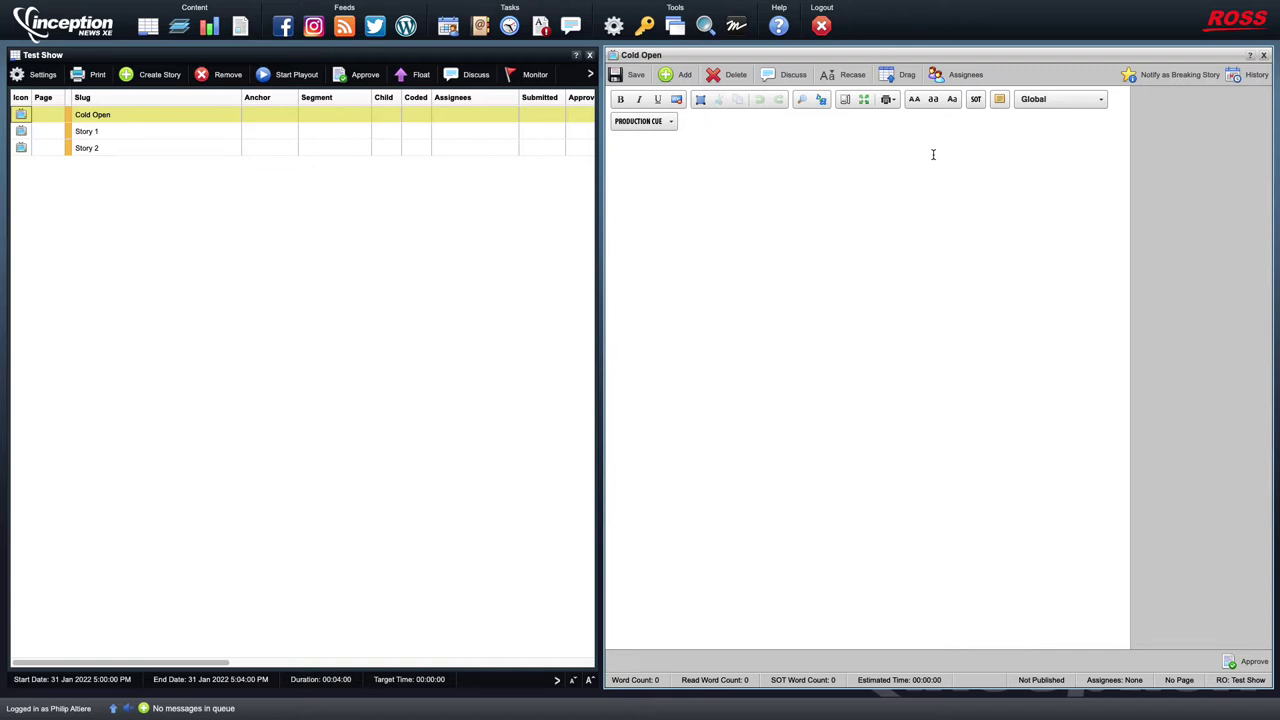
left_click(662, 124)
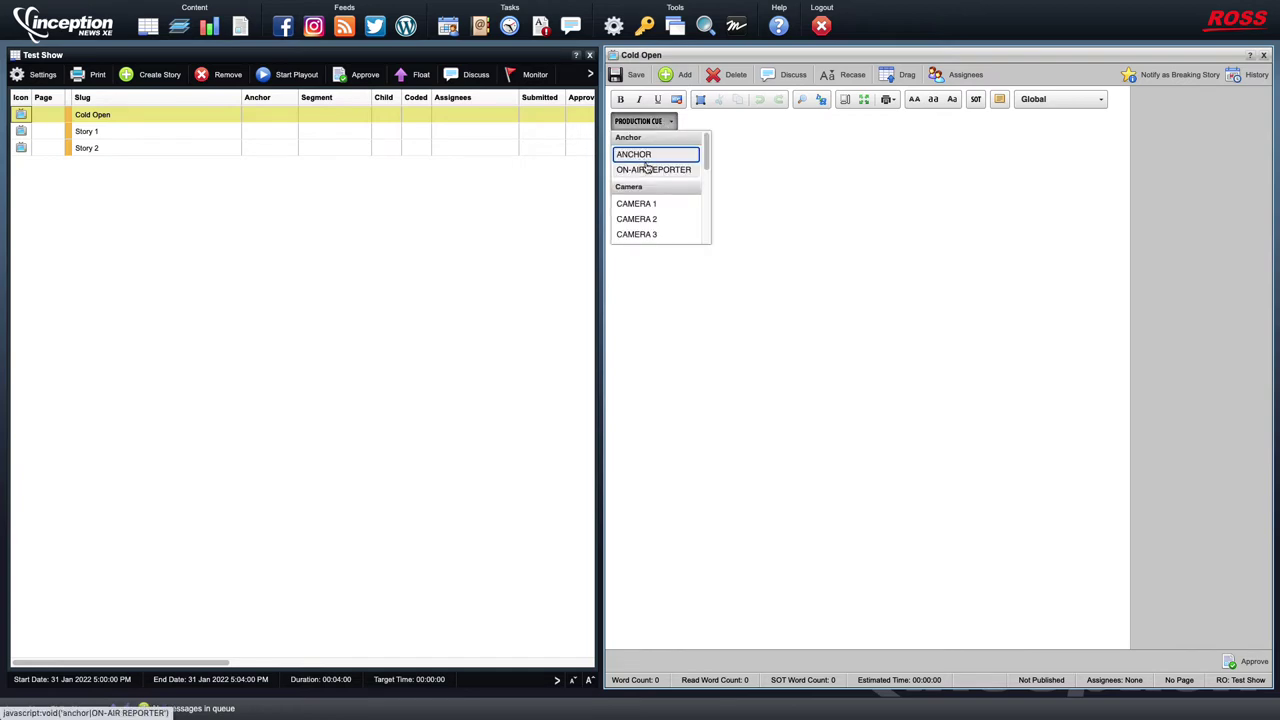
left_click_drag(705, 157, 705, 194)
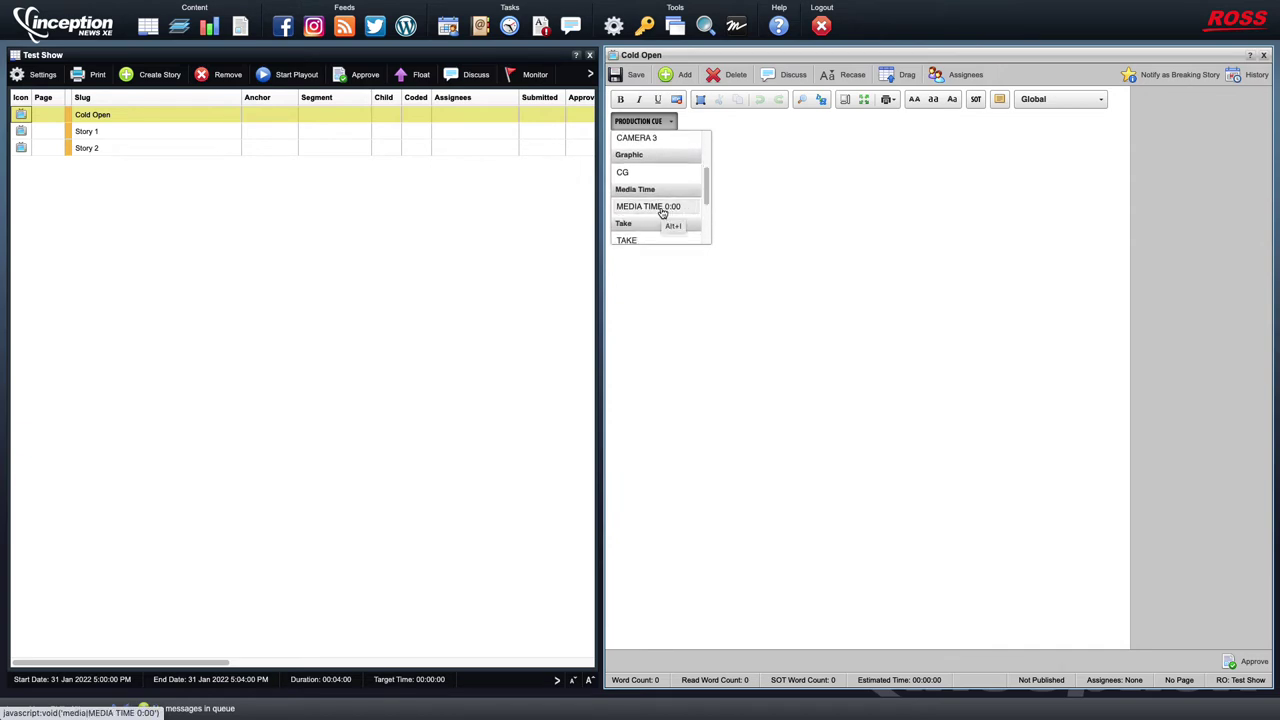
left_click_drag(706, 182, 706, 206)
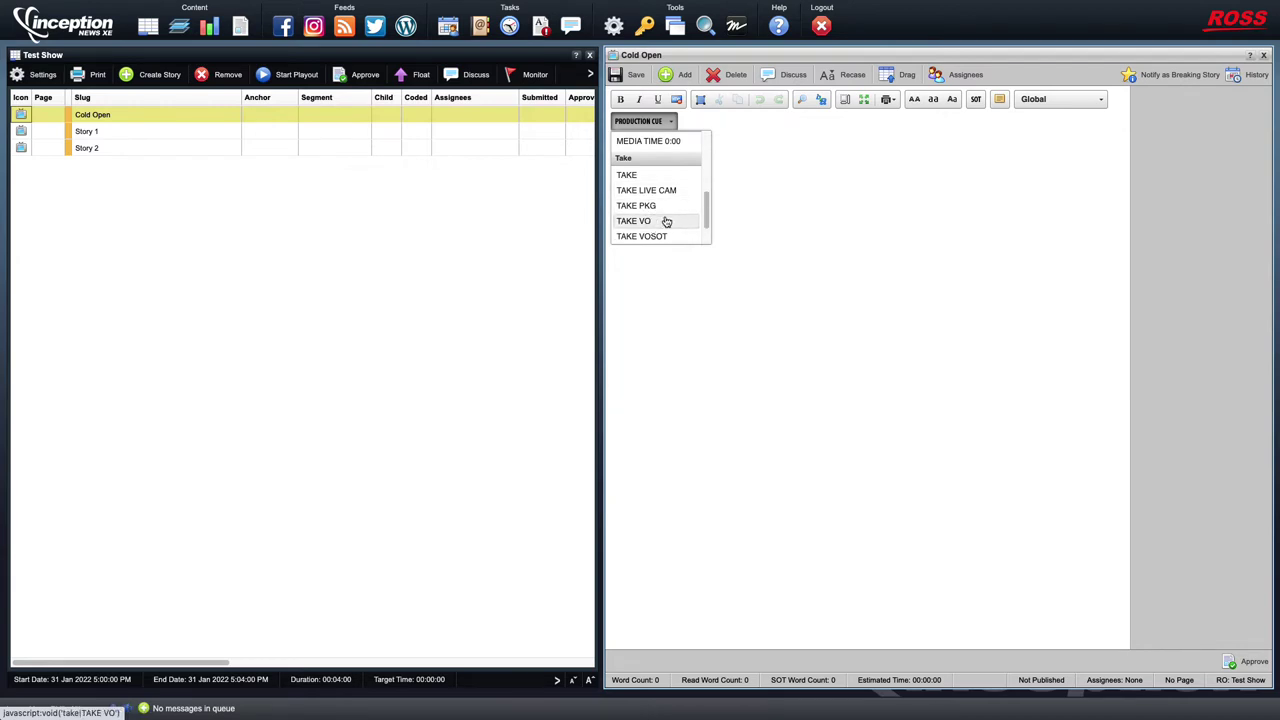
left_click_drag(707, 208, 709, 150)
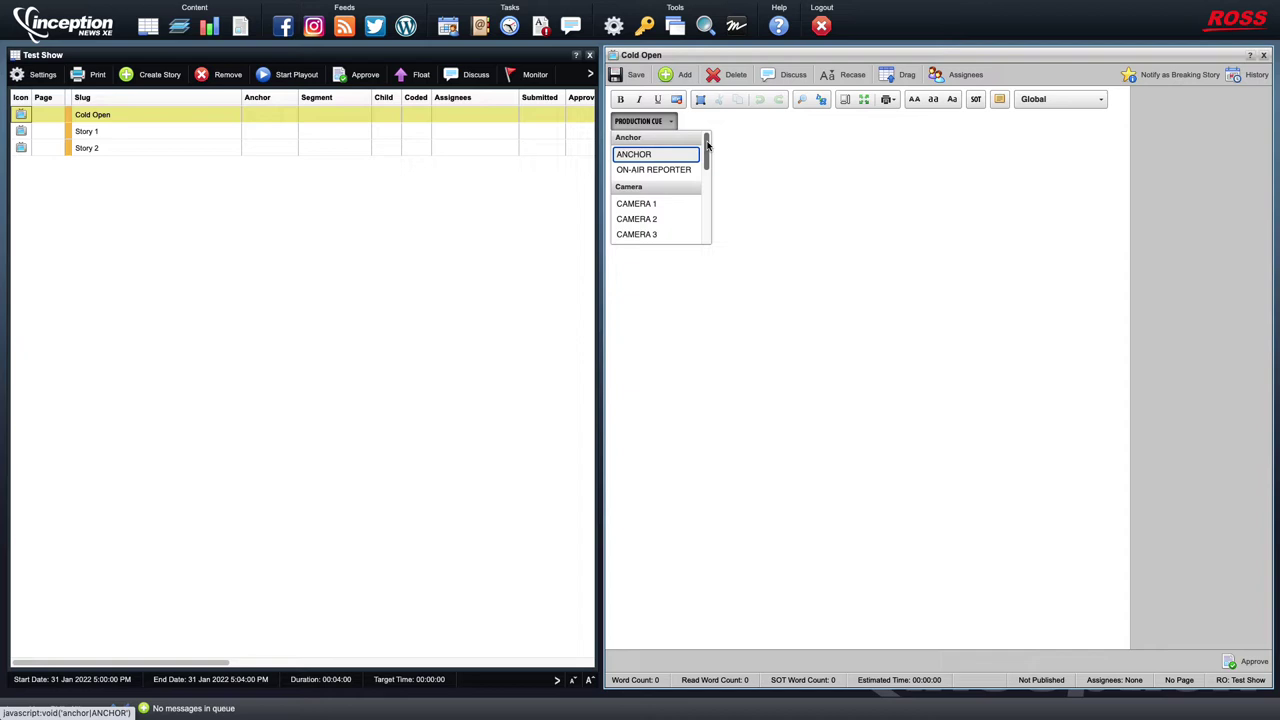
left_click(784, 140)
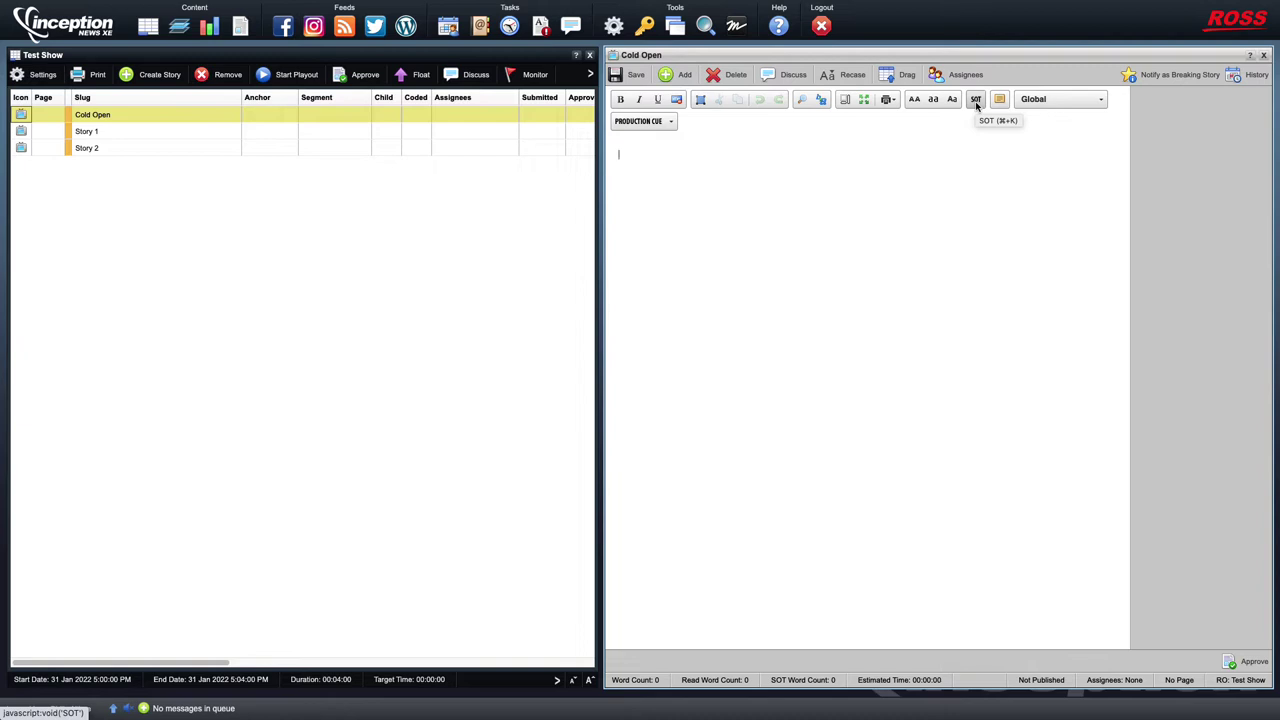
left_click(976, 104)
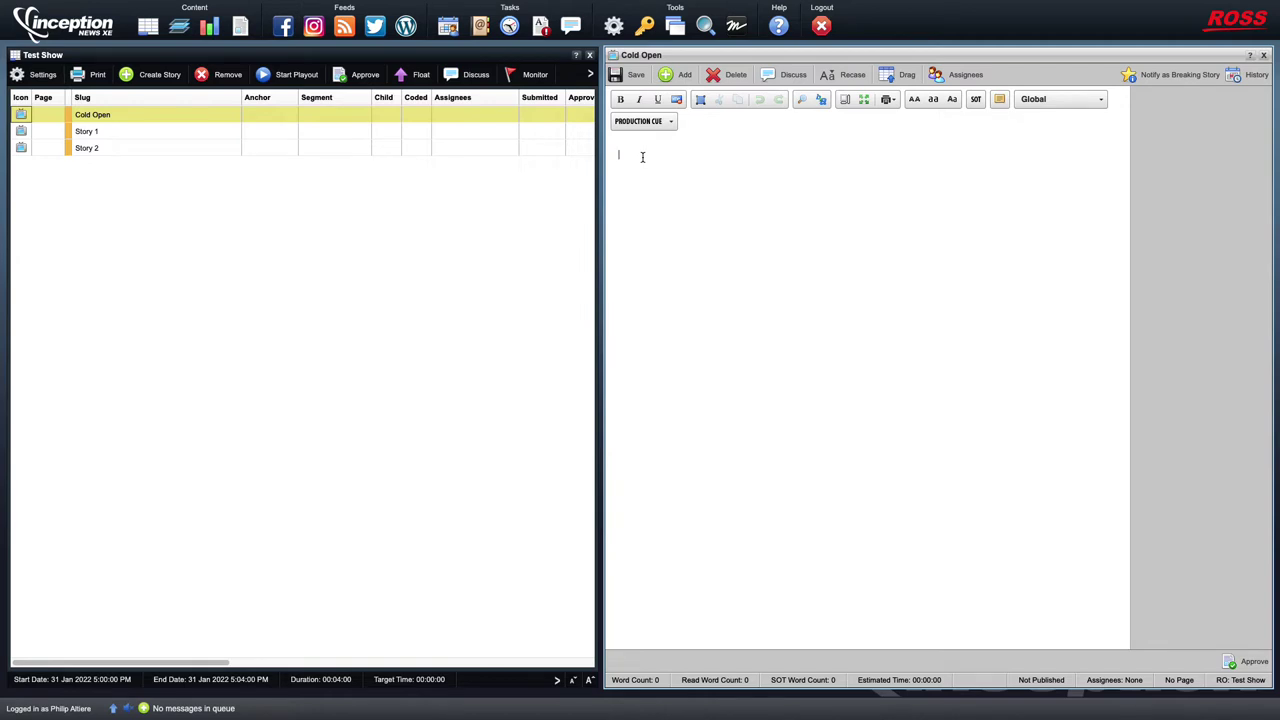
- Script Cold Open with ANCHOR PHIL and CAMERA 2 cues, then 'Welcome to today's test show'
left_click(645, 121)
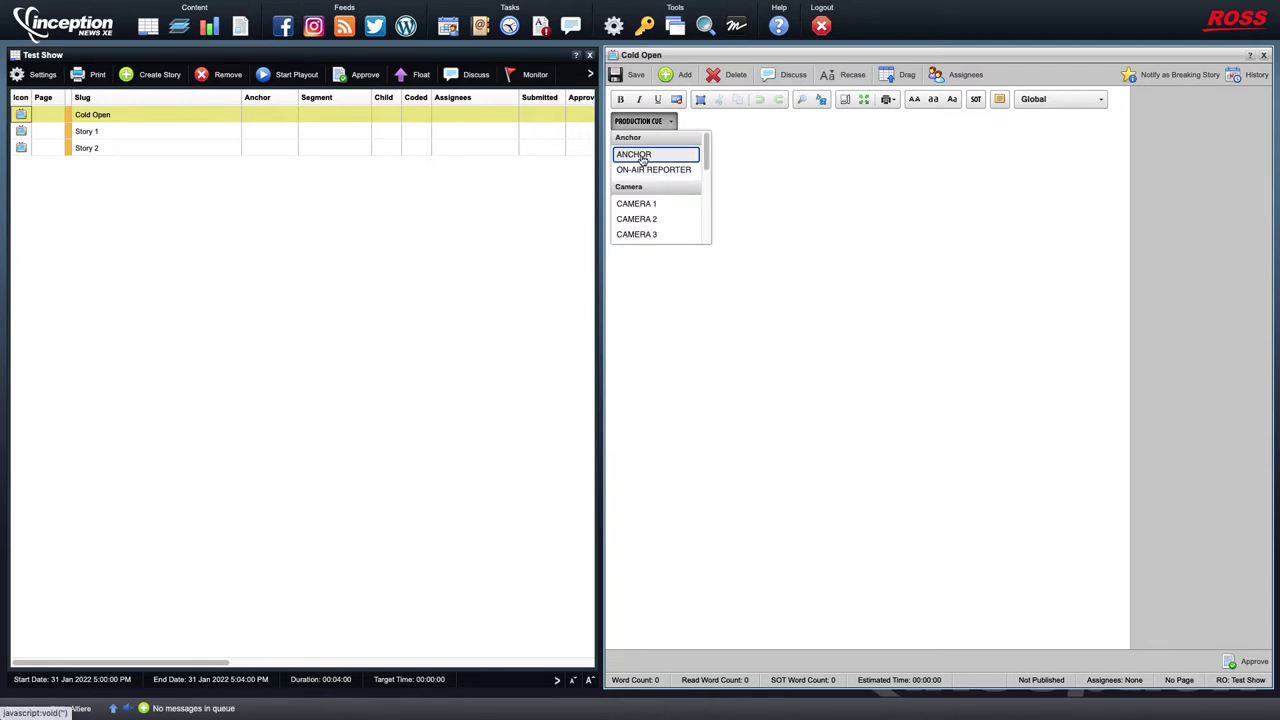
left_click(642, 156)
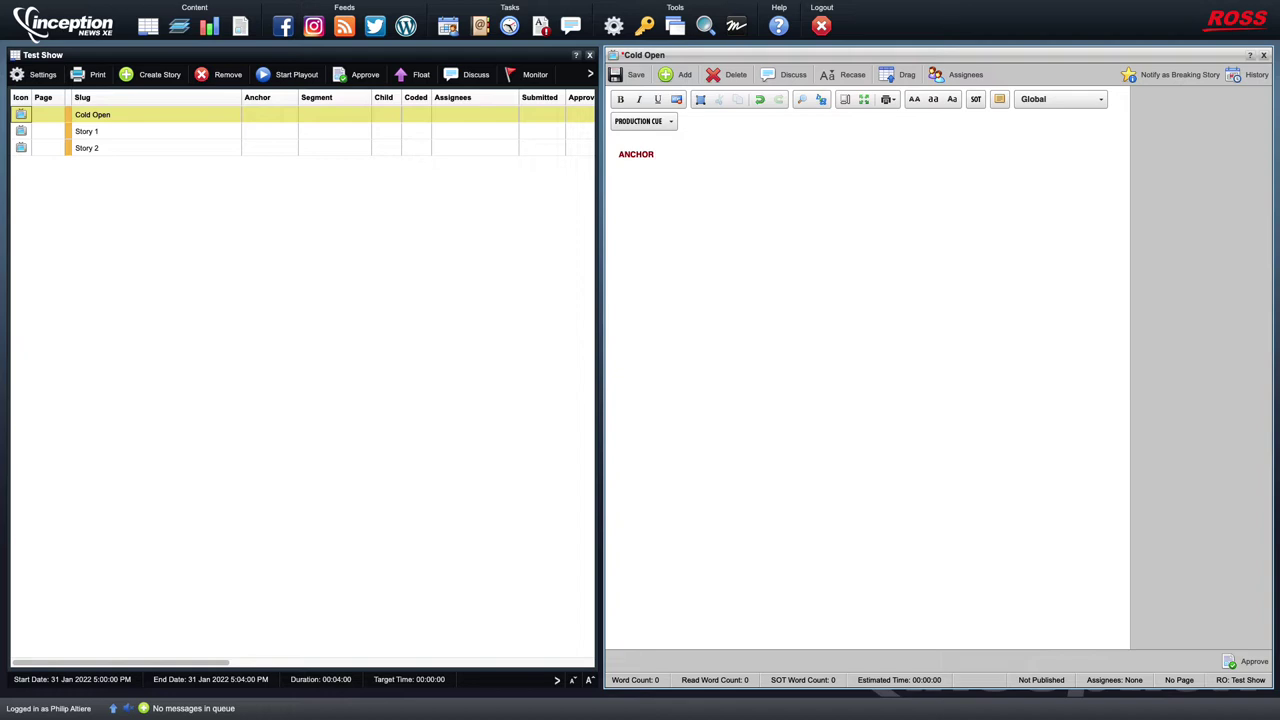
type("PHIL")
left_click(669, 121)
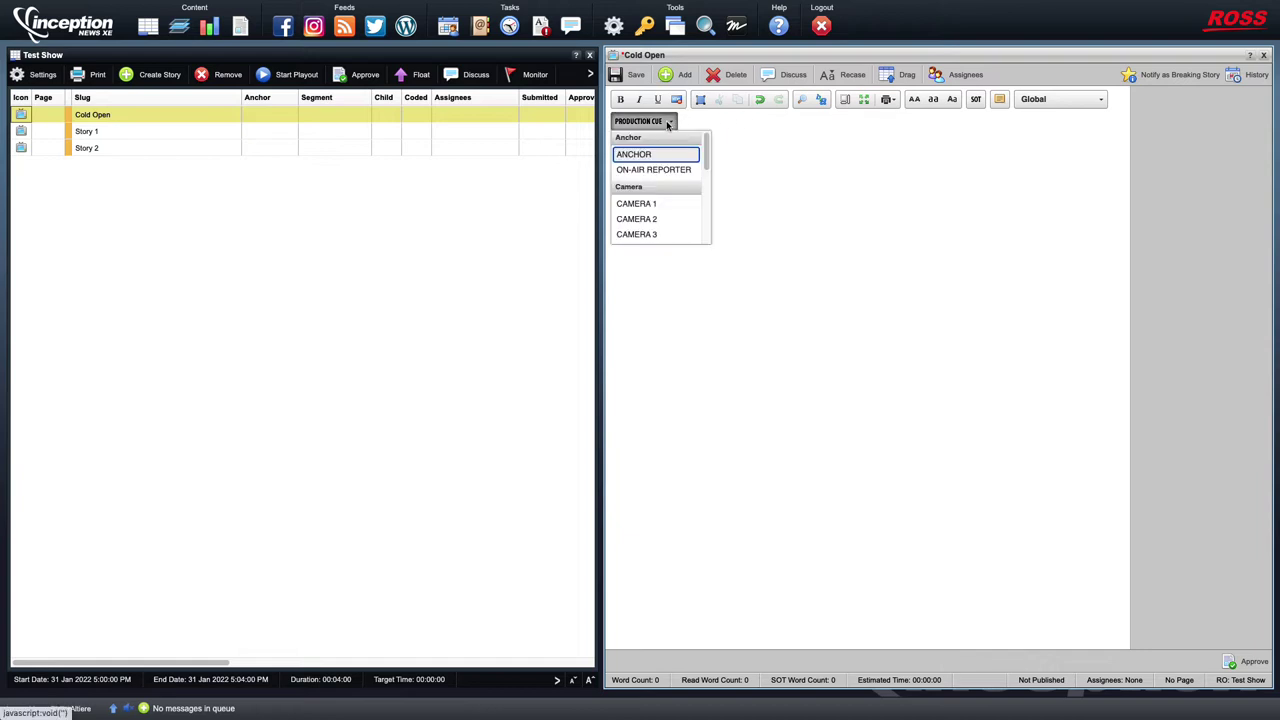
left_click(656, 219)
key("Return")
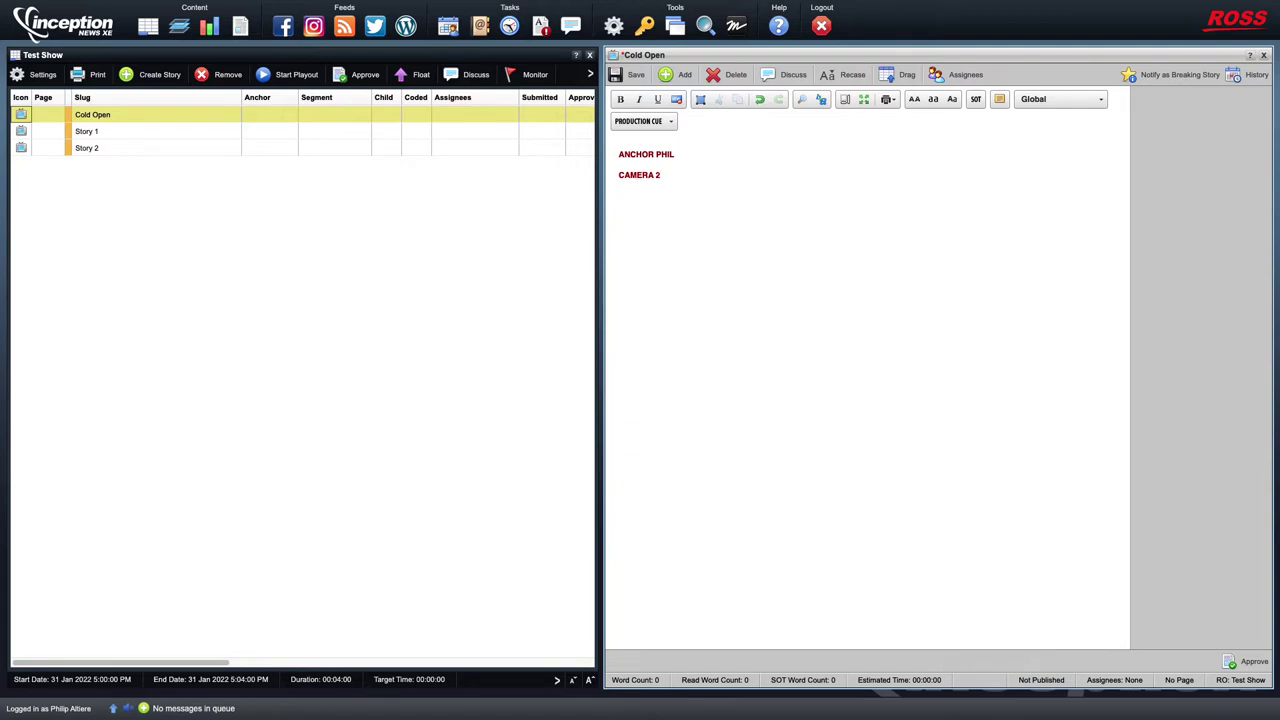
type("Welcome to today's test show.")
- Change the ANCHOR cue in Cold Open to Phil, removing the duplicate PHIL, and save
left_click(636, 80)
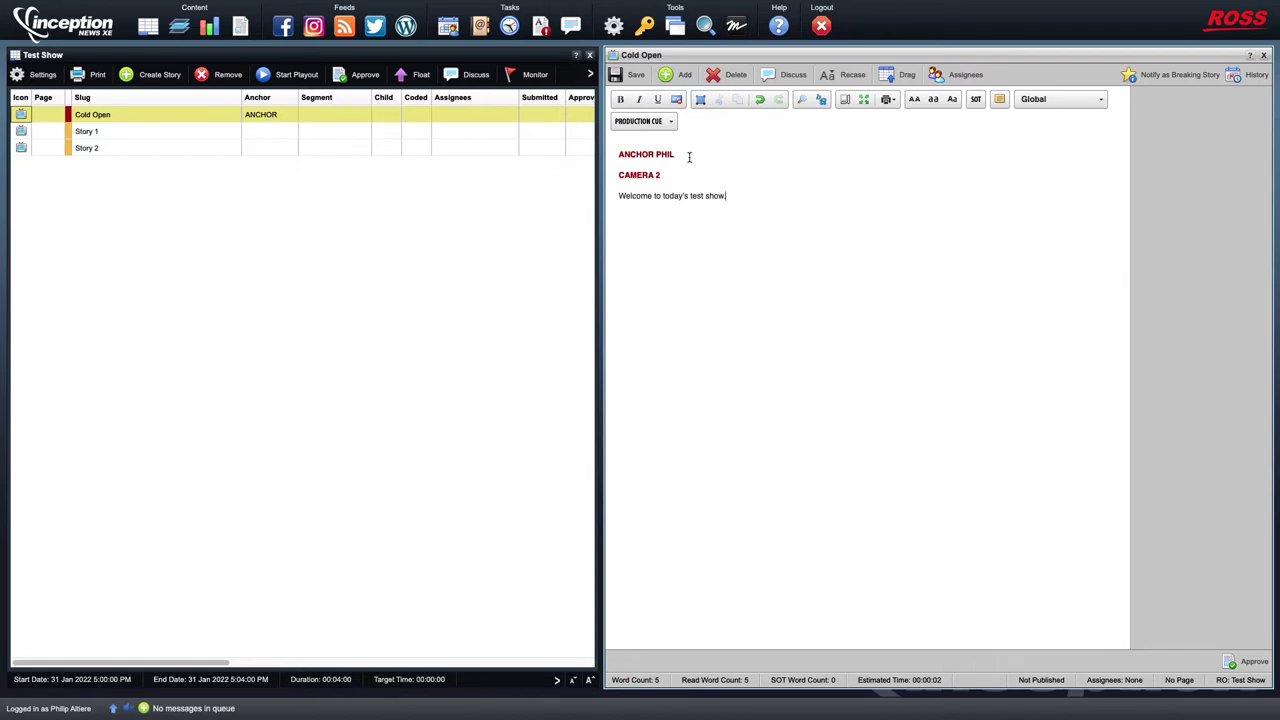
double_click(632, 156)
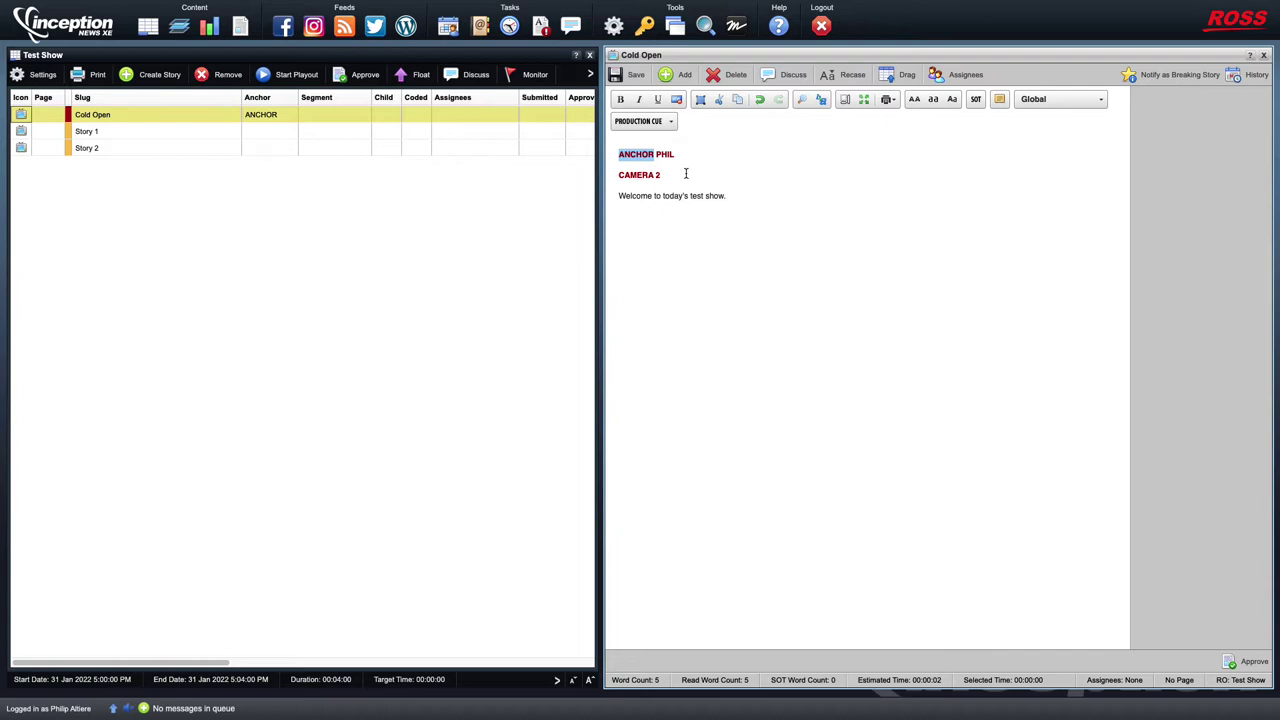
type("Phil")
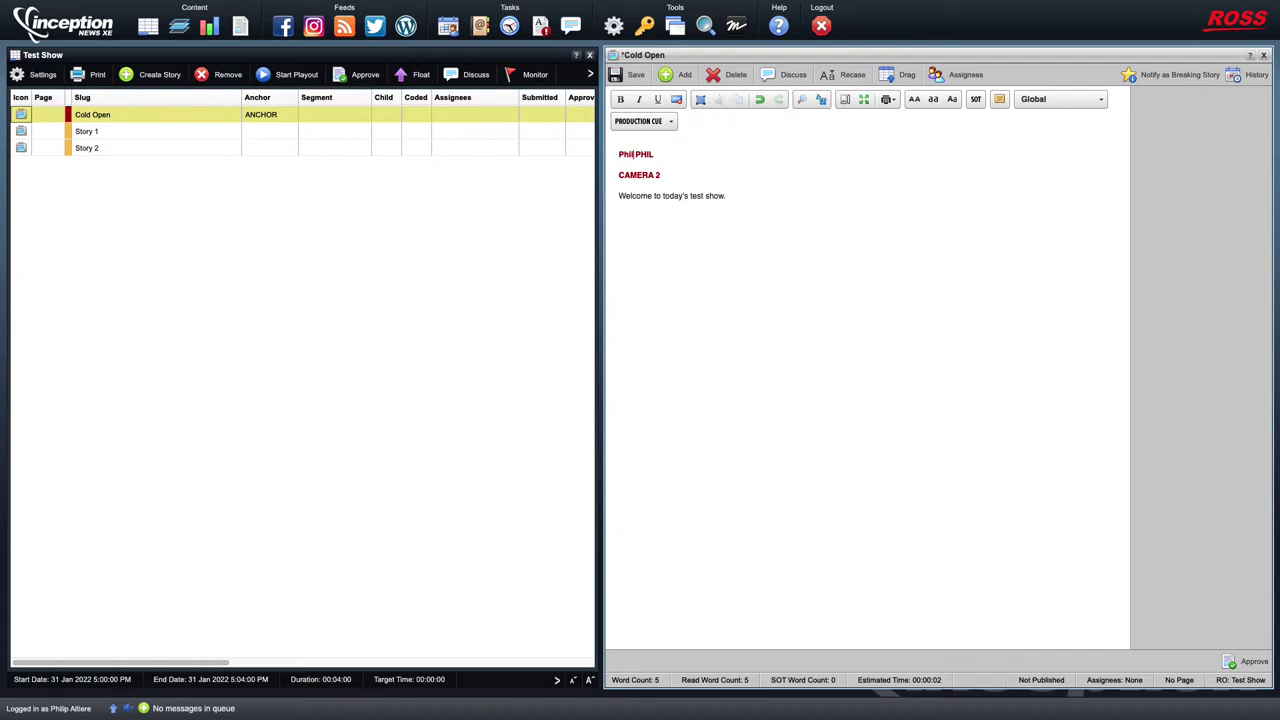
double_click(644, 155)
key("Delete")
left_click(636, 78)
- Check the Phil anchor cue and close the Cold Open story editor
double_click(622, 153)
left_click(683, 153)
left_click(1264, 55)
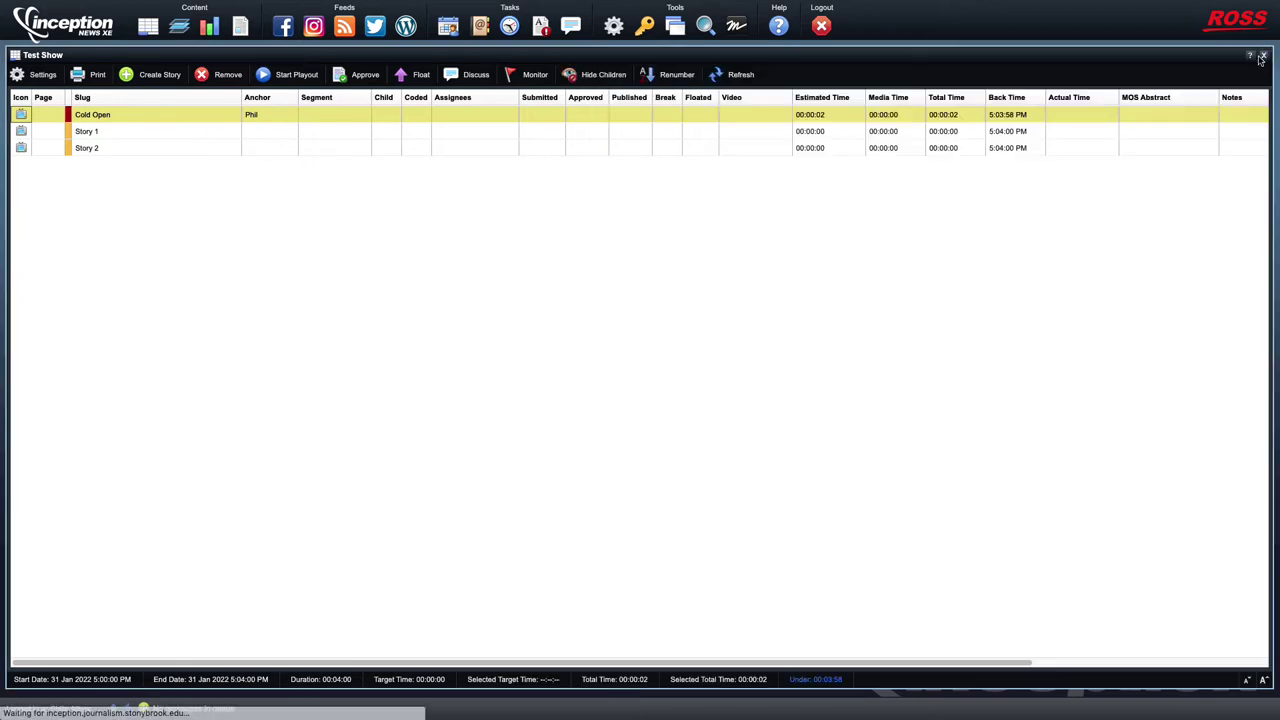